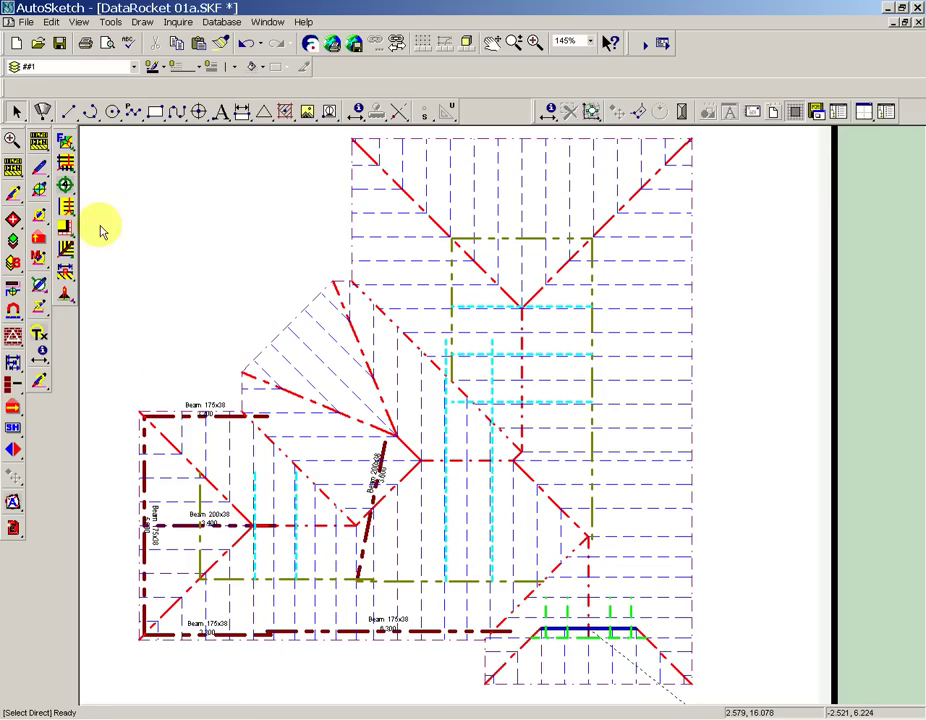
# Place a trial 75x75 Strut crosshair marker with length 3.6 and count 9 in the blank area beside the roof plan
pyautogui.moveTo(65, 185); pyautogui.dragTo(135, 190)
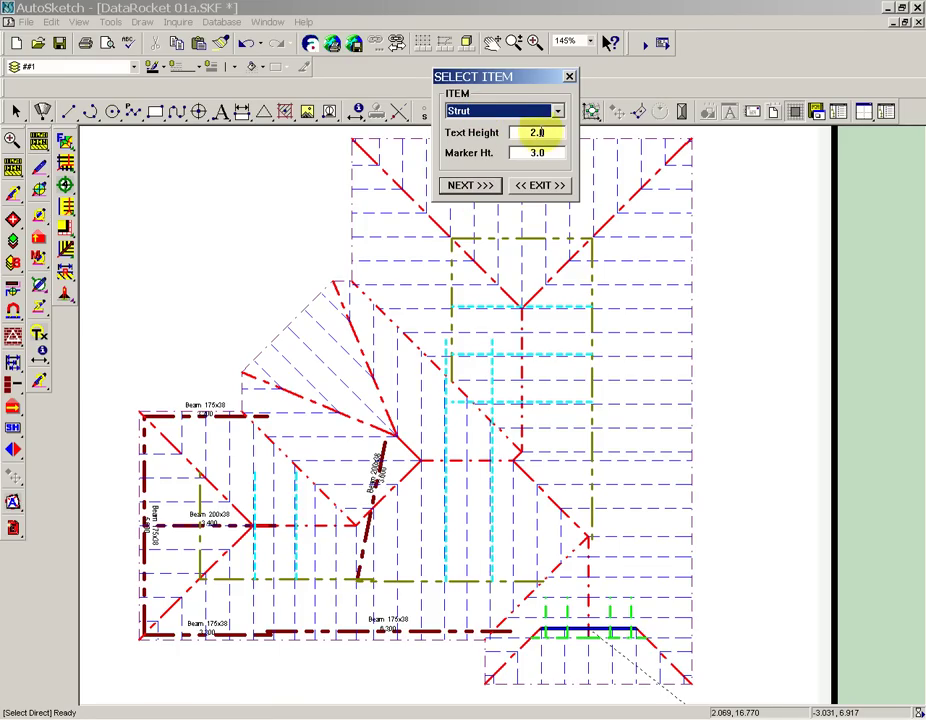
pyautogui.doubleClick(523, 131)
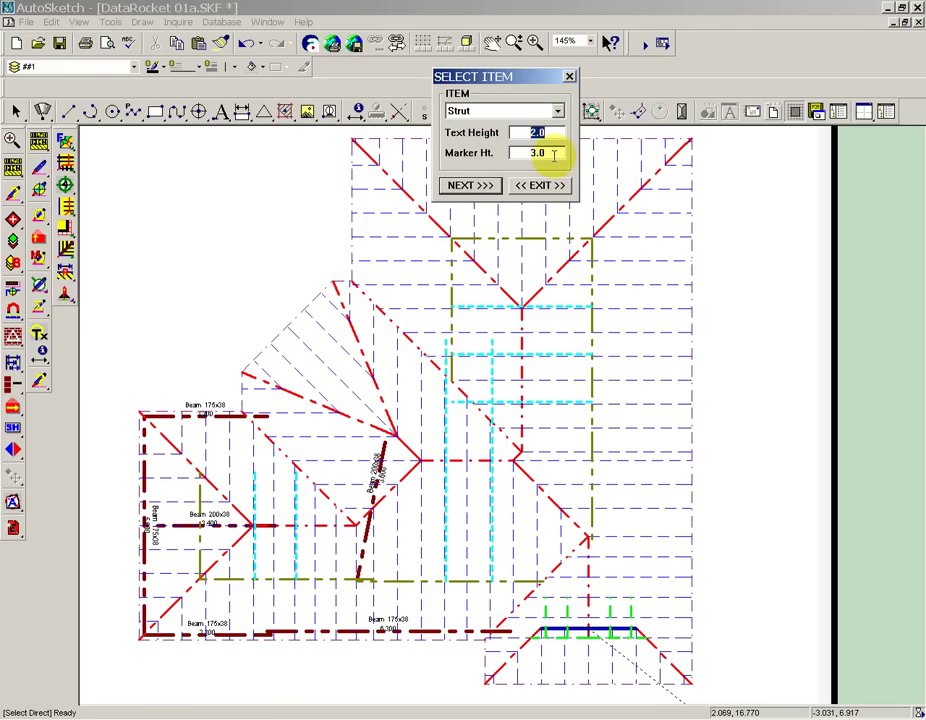
pyautogui.doubleClick(516, 152)
pyautogui.click(467, 186)
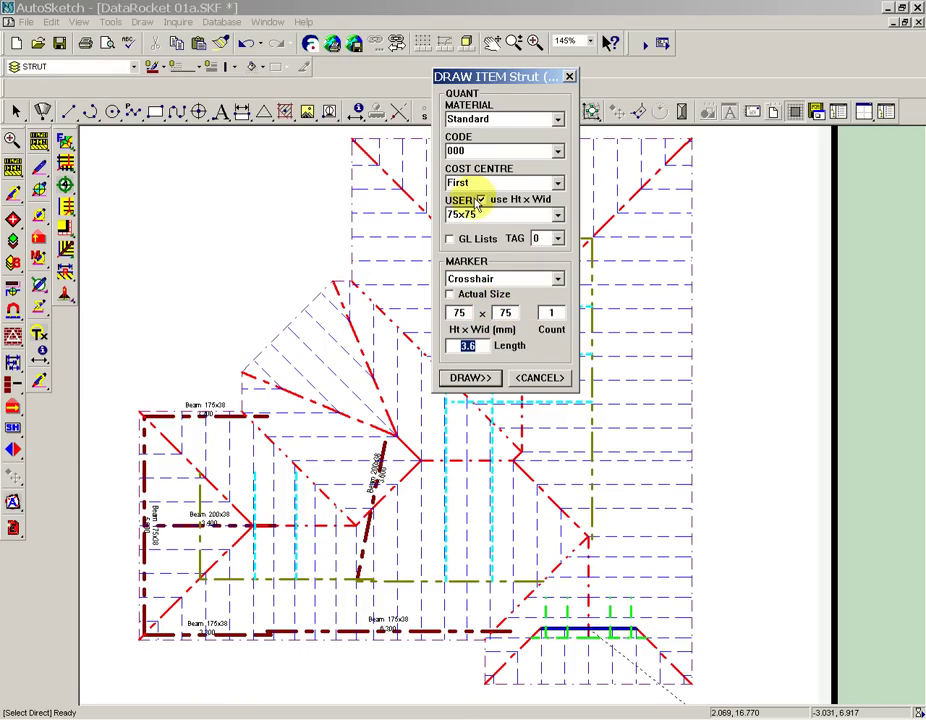
pyautogui.click(480, 200)
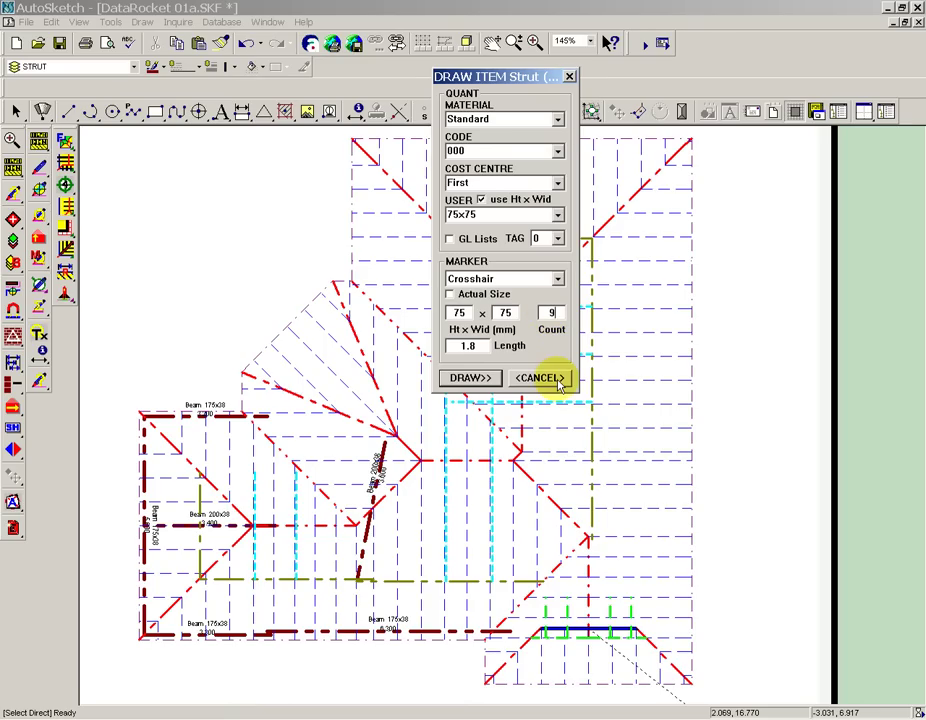
pyautogui.moveTo(480, 347); pyautogui.dragTo(446, 362)
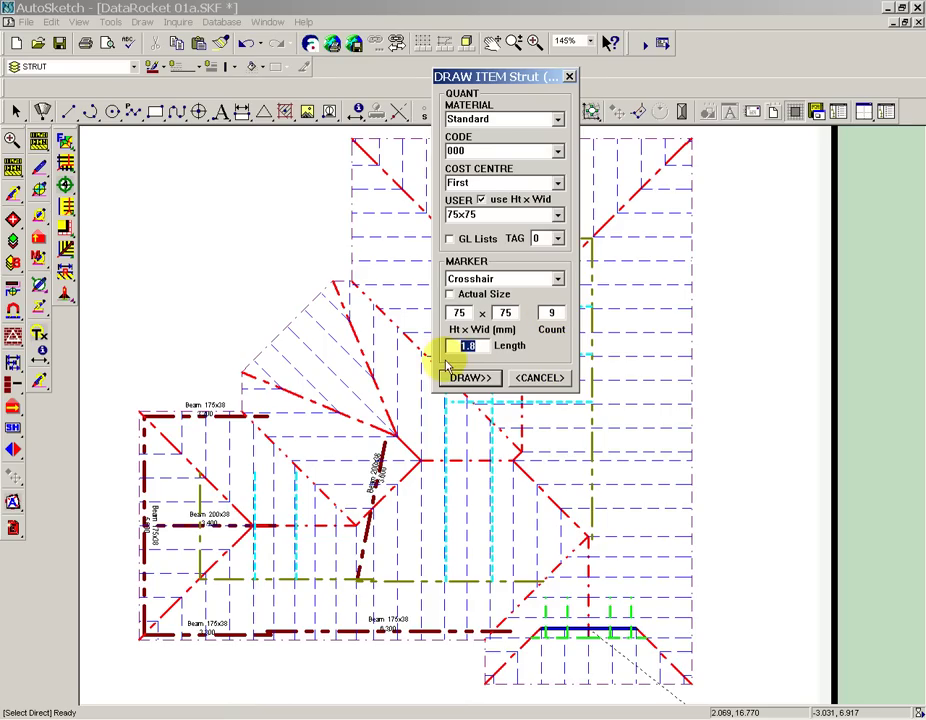
pyautogui.write('3.6')
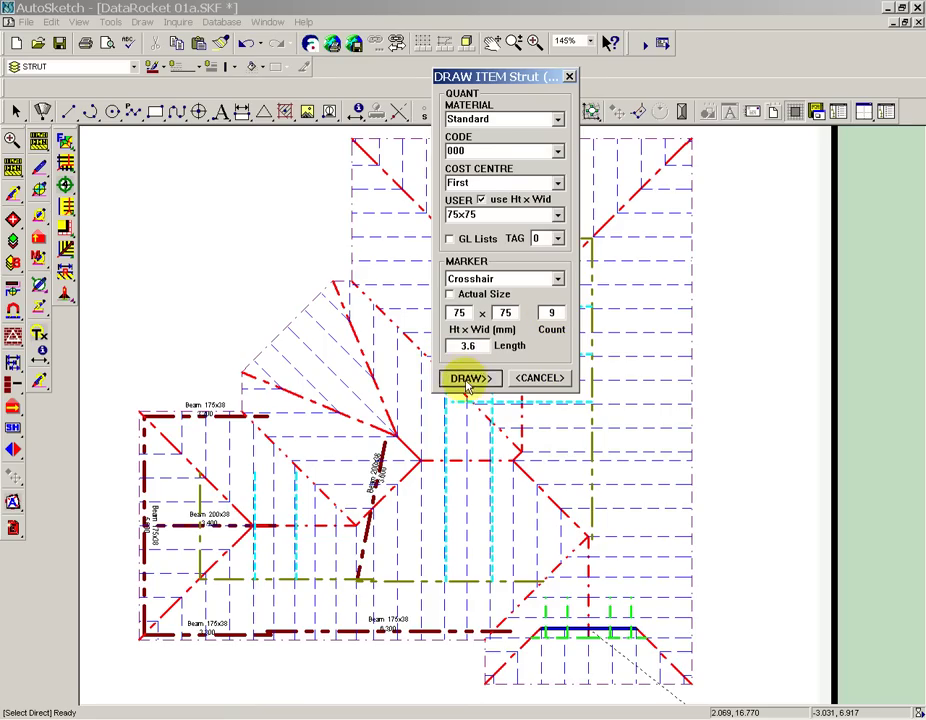
pyautogui.click(466, 380)
pyautogui.click(148, 289)
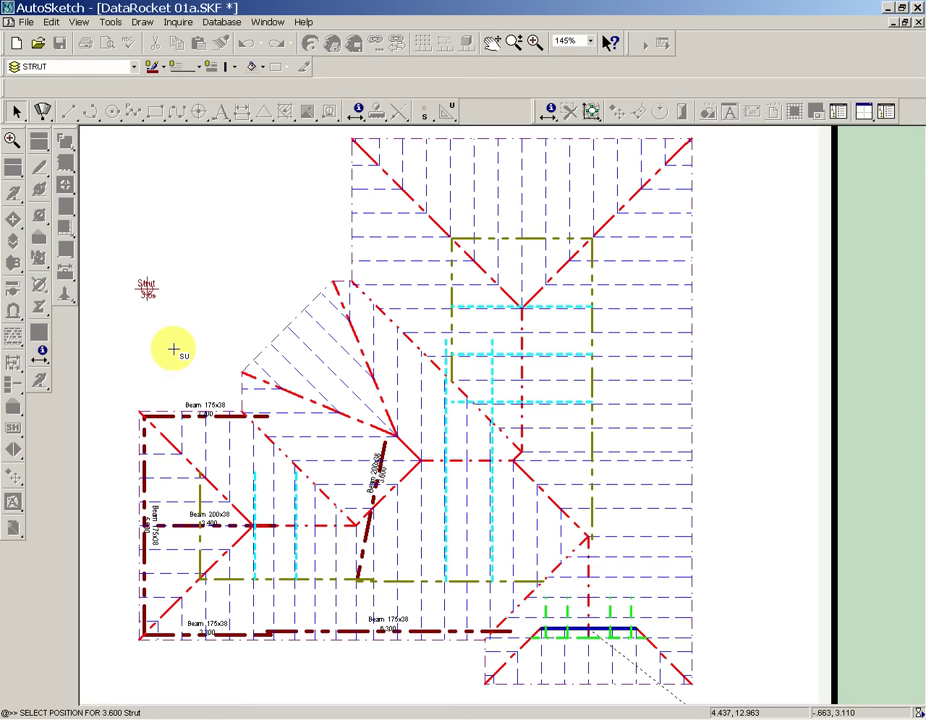
pyautogui.press('Escape')
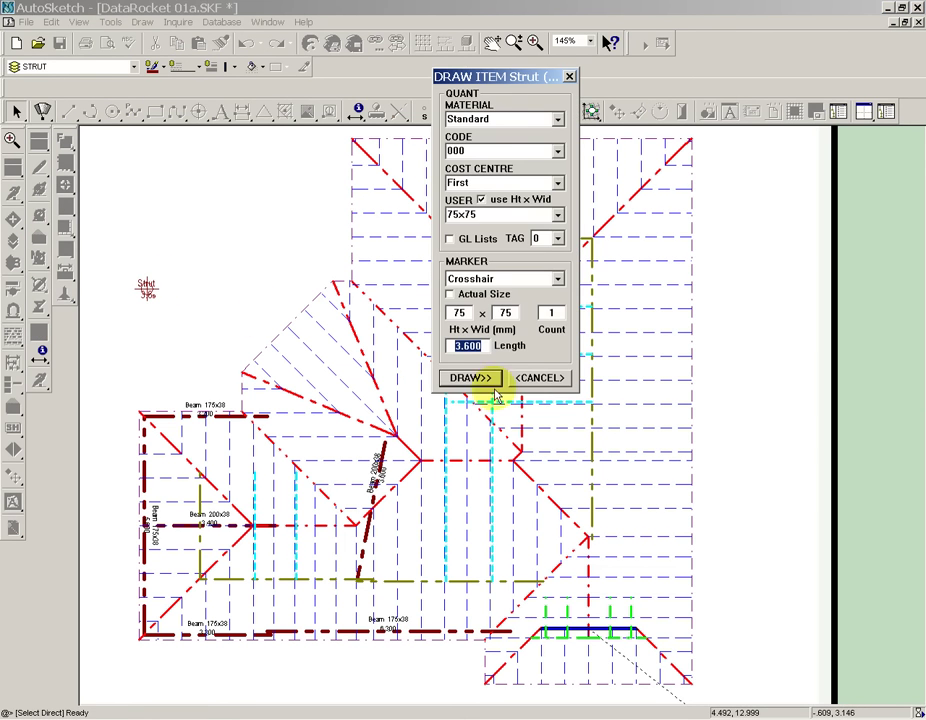
pyautogui.click(536, 379)
# Inspect the trial strut marker's label up close and delete the marker
pyautogui.moveTo(165, 325); pyautogui.dragTo(475, 426, button='middle')
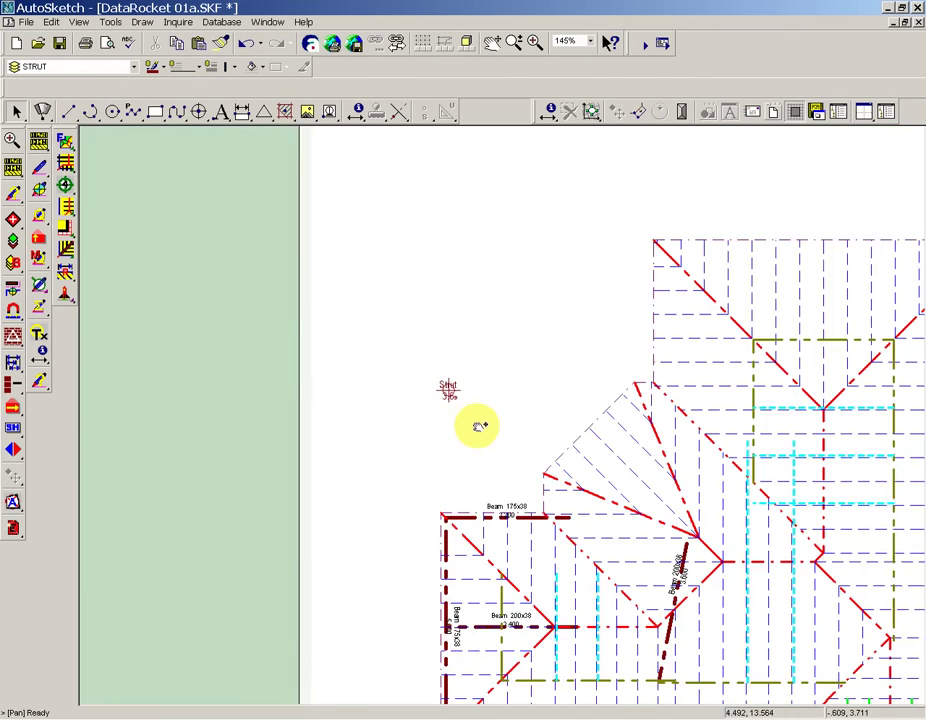
pyautogui.scroll(3, 478, 430)
pyautogui.scroll(2, 478, 430)
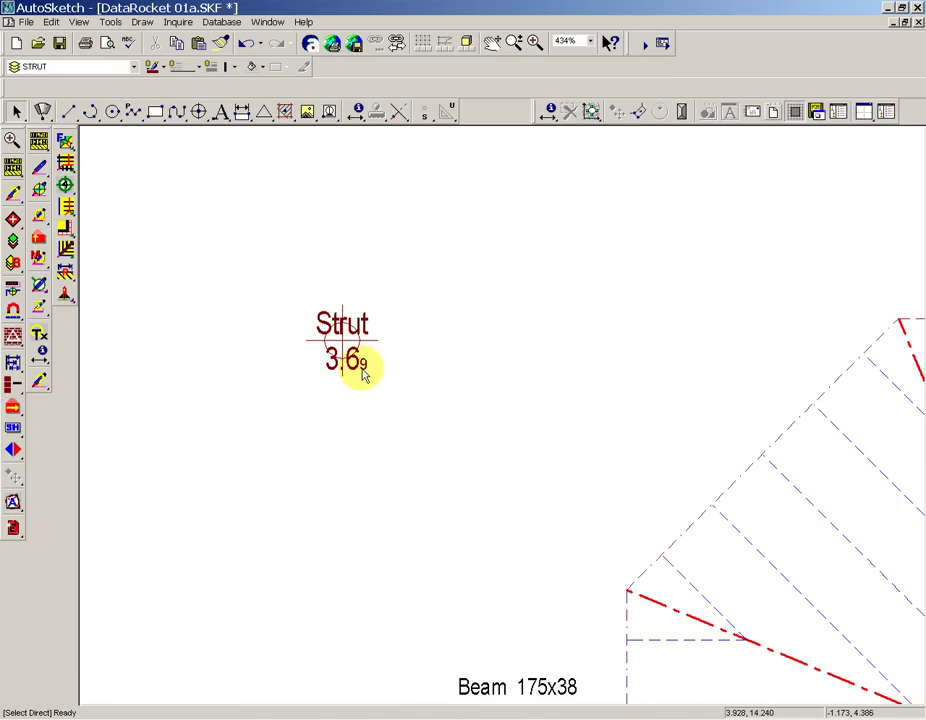
pyautogui.scroll(-3, 362, 374)
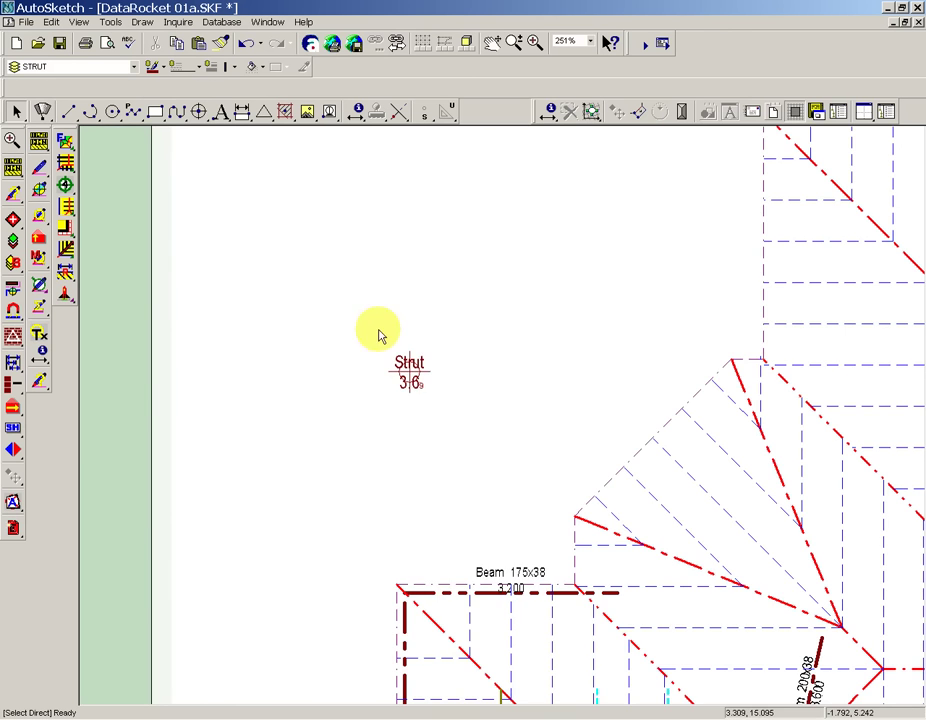
pyautogui.moveTo(374, 324); pyautogui.dragTo(484, 410)
pyautogui.press('Delete')
# Show the WALL PLATE layer as a background behind the roof framing plan
pyautogui.scroll(-2, 522, 424)
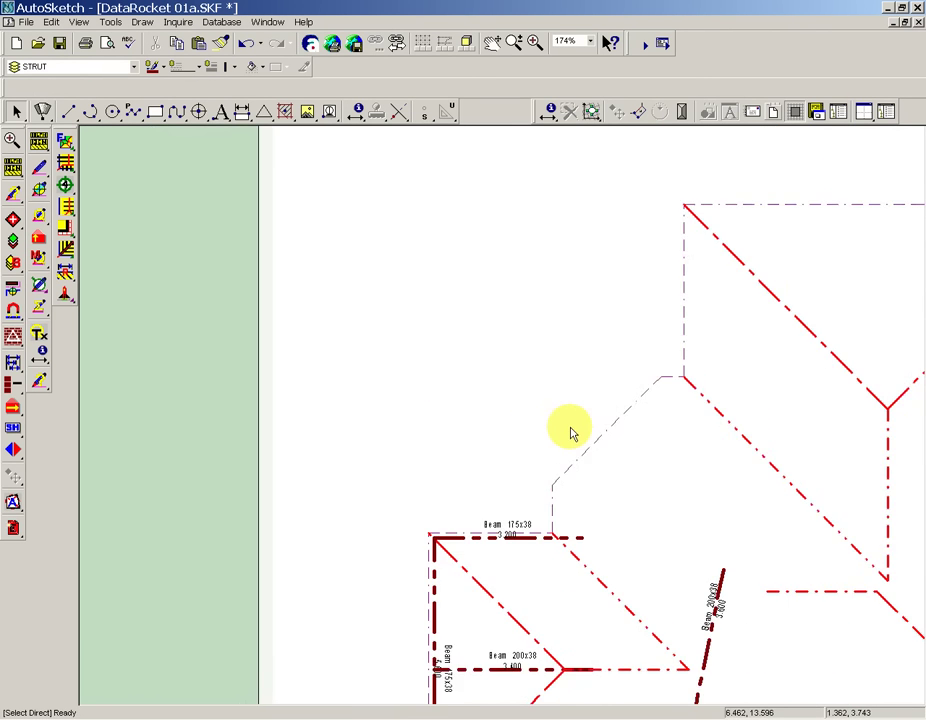
pyautogui.moveTo(568, 427)
pyautogui.mouseDown(button='middle')
pyautogui.moveTo(378, 334)
pyautogui.moveTo(228, 277)
pyautogui.mouseUp(button='middle')
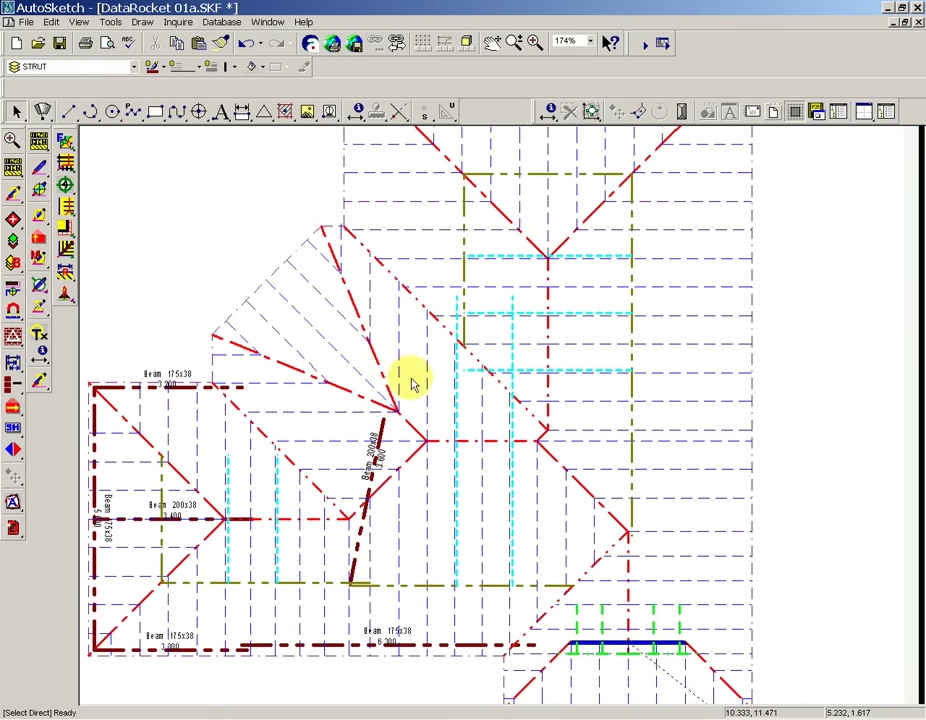
pyautogui.click(13, 219)
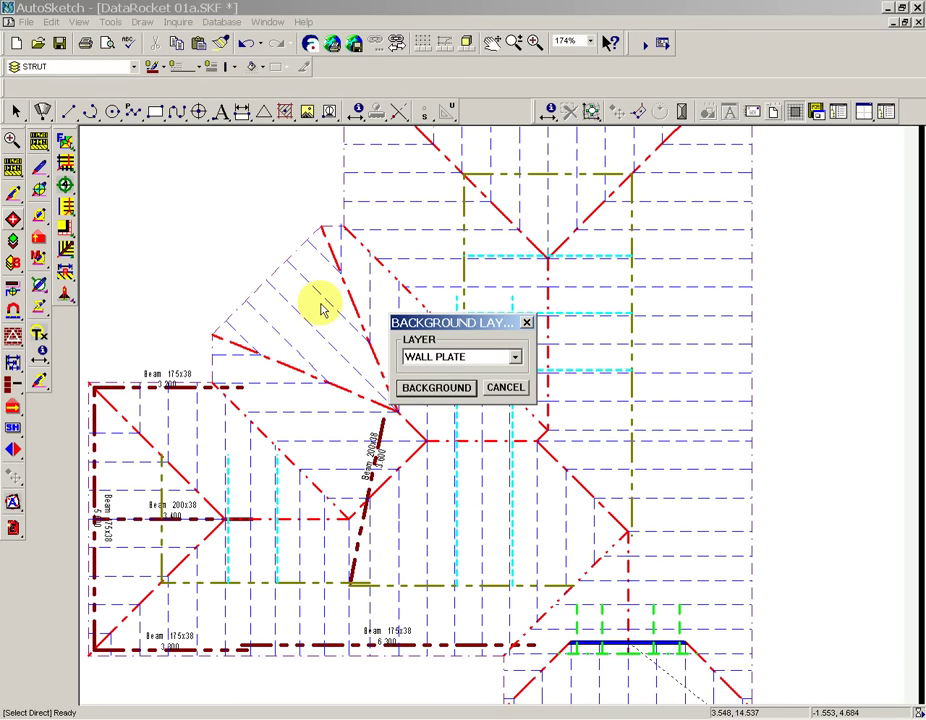
pyautogui.press('Return')
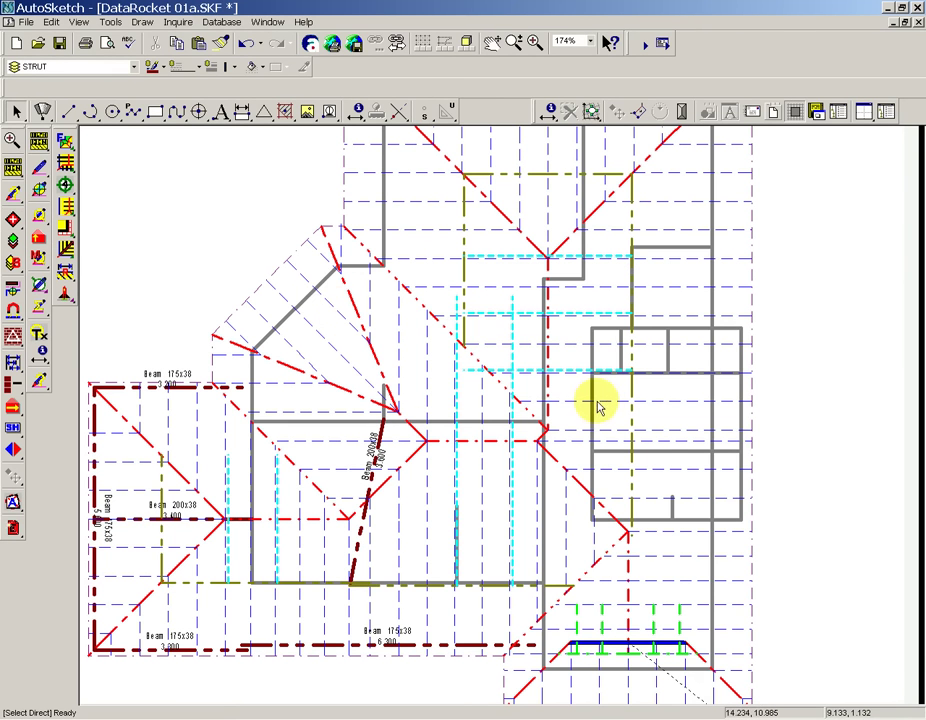
# Place two 75x75 struts of length 1.8 where the long vertical purlin on the plan's east side crosses internal walls
pyautogui.click(63, 141)
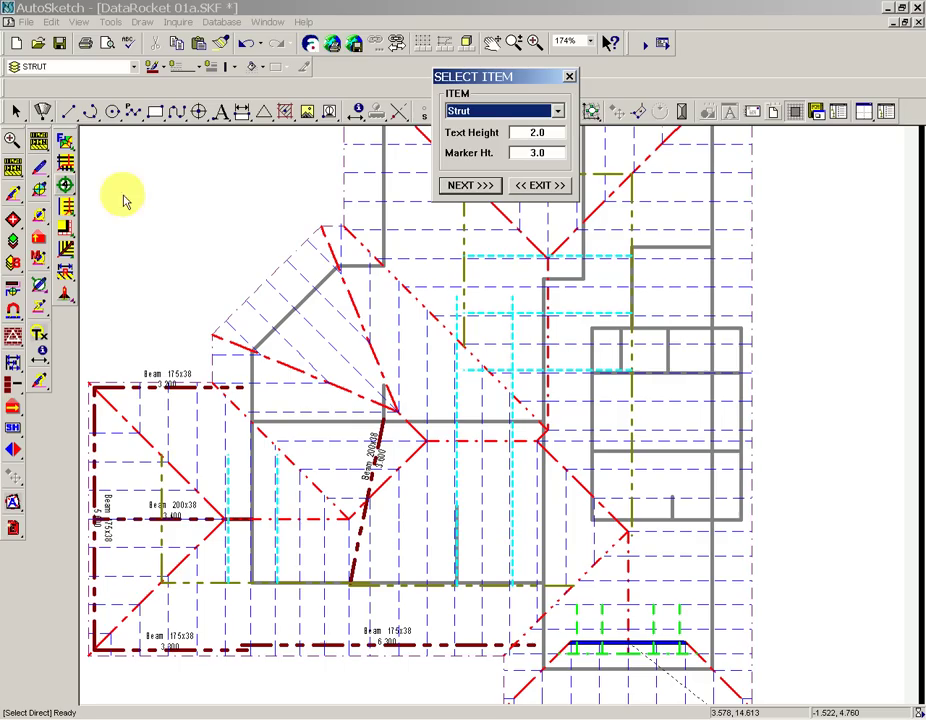
pyautogui.click(468, 185)
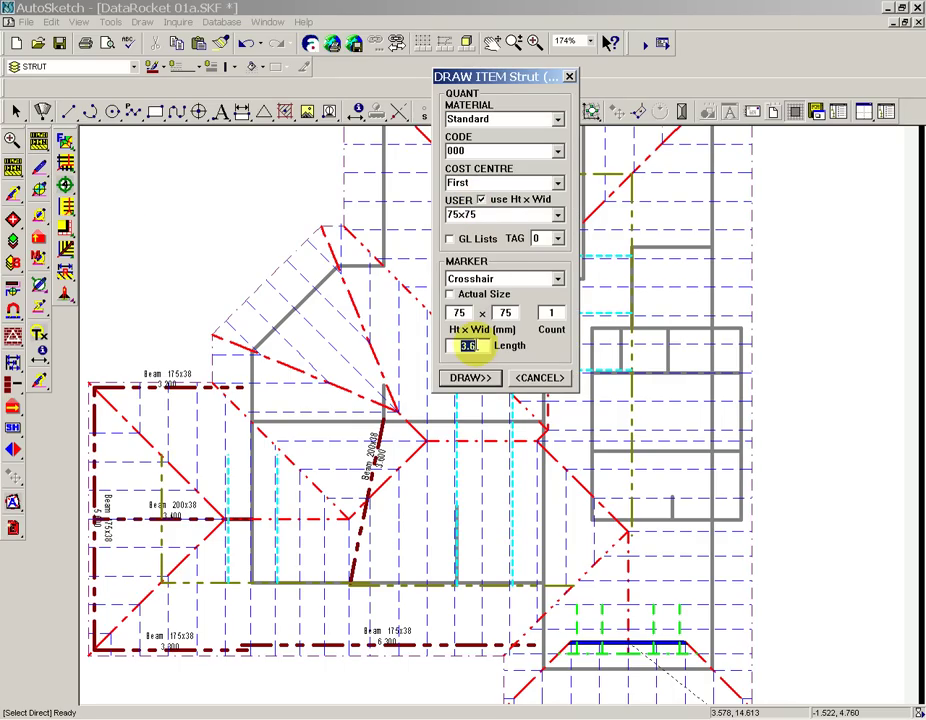
pyautogui.write('1.8')
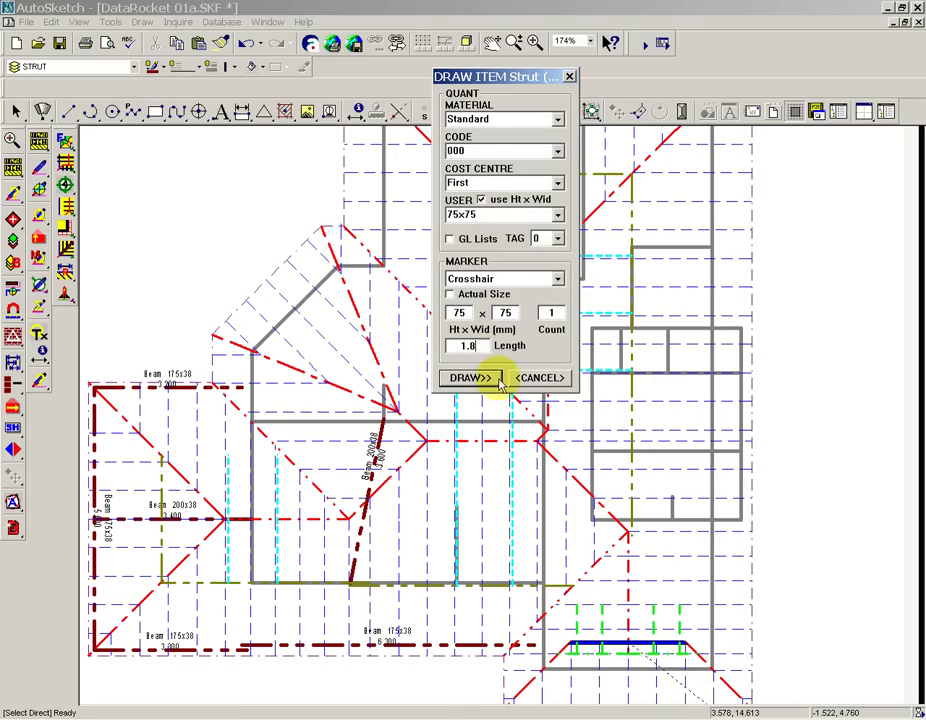
pyautogui.click(476, 383)
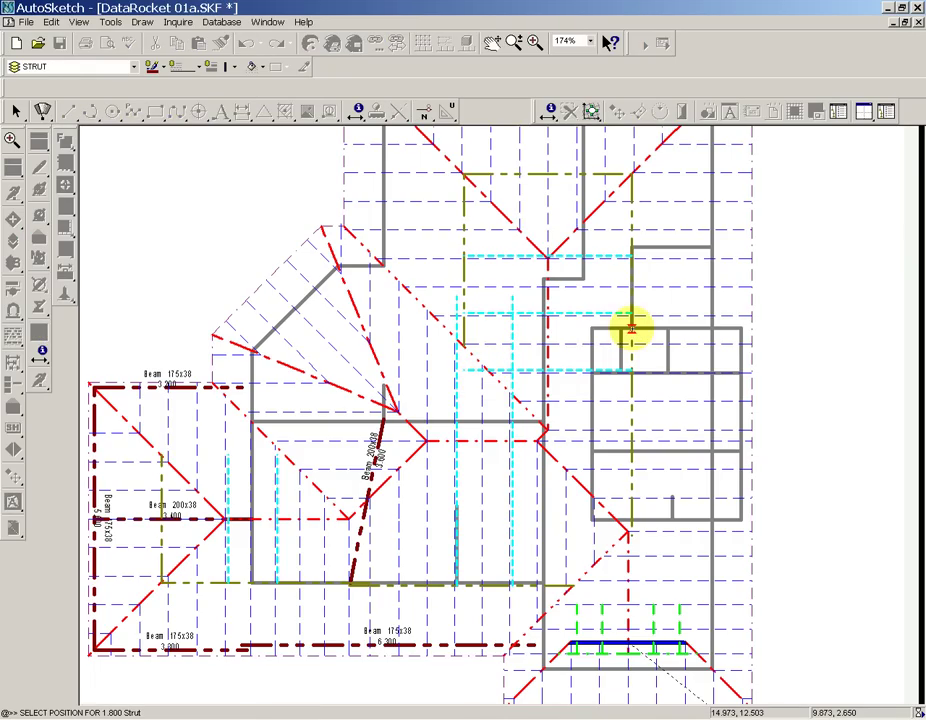
pyautogui.click(632, 327)
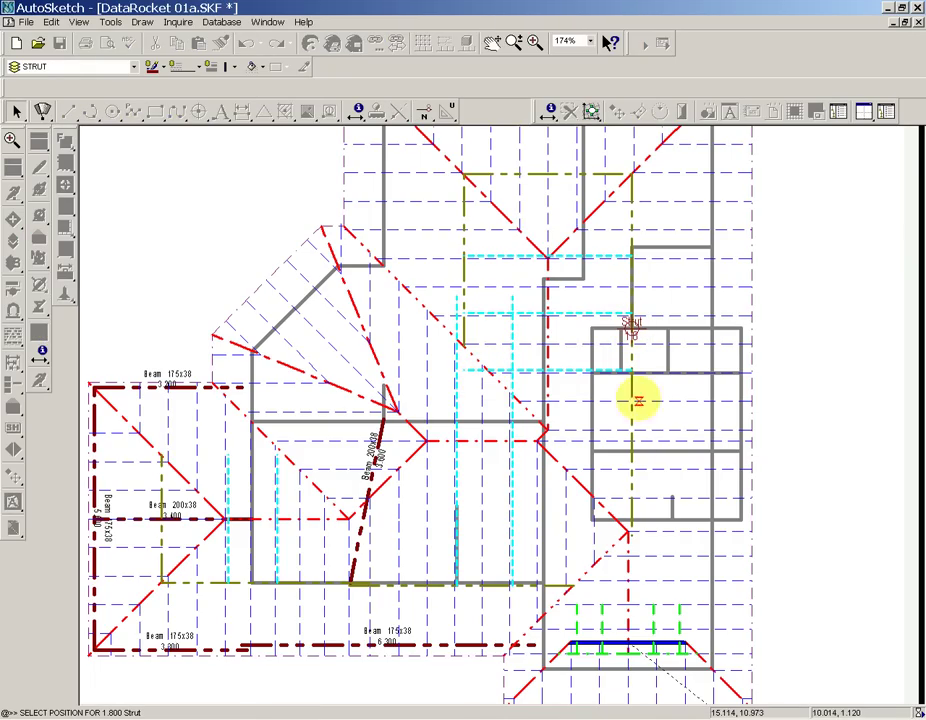
pyautogui.click(632, 457)
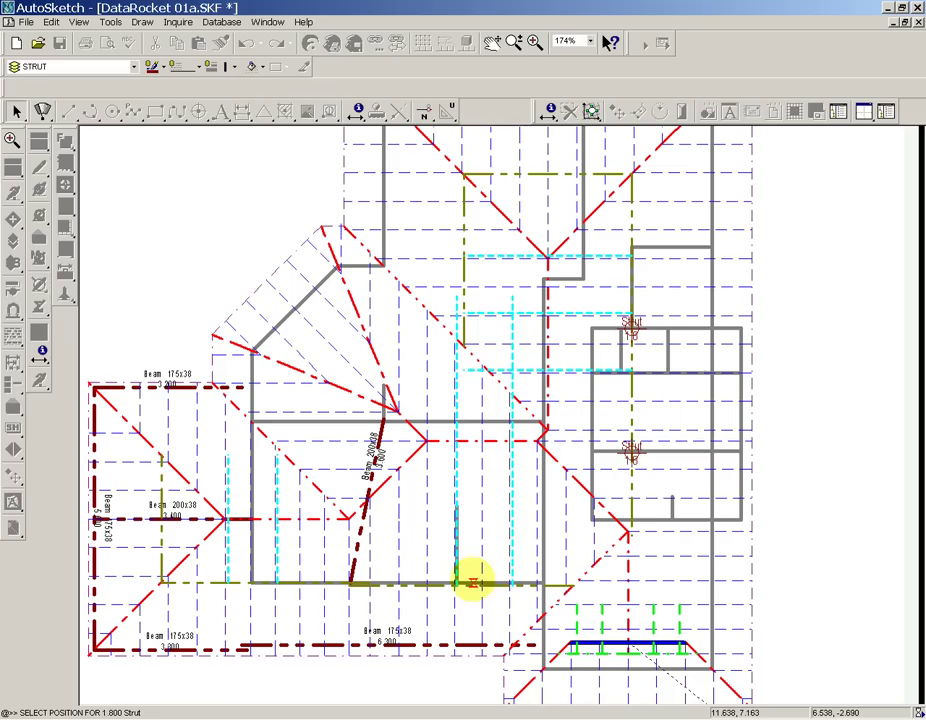
# Add four more 1.8 struts: two along the lower purlin, one at the ridge-wall crossing above Beam 200x38, one on the short inner purlin
pyautogui.click(468, 583)
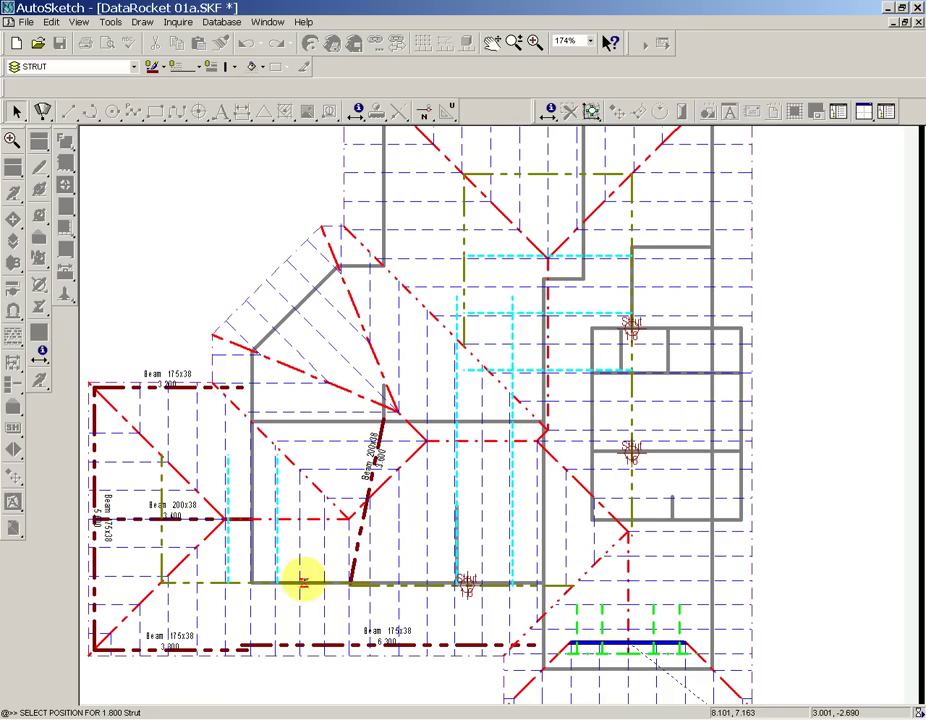
pyautogui.click(307, 582)
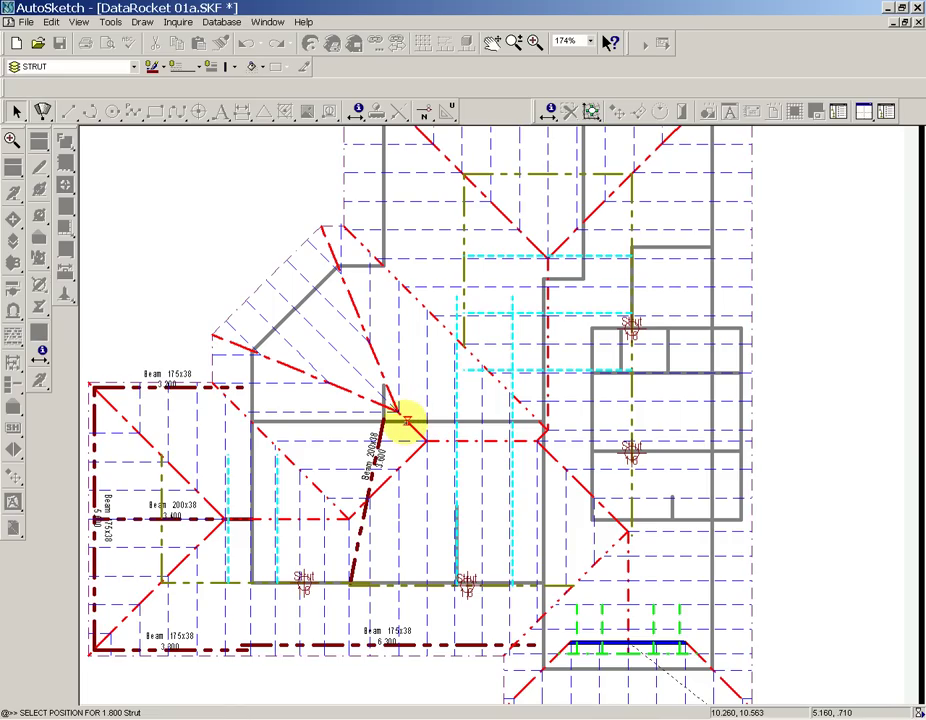
pyautogui.click(405, 420)
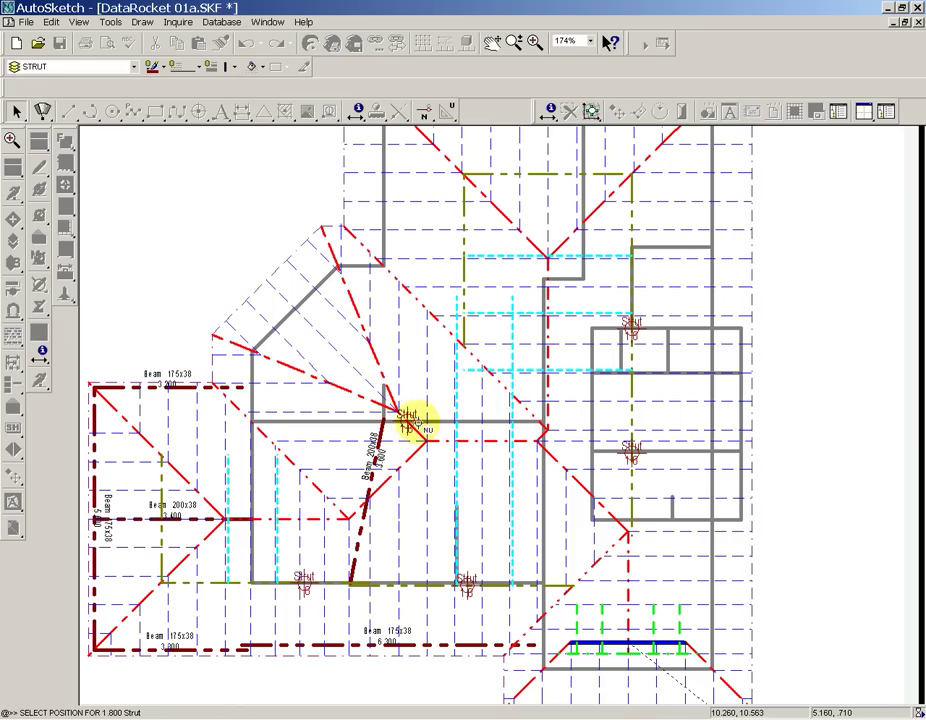
pyautogui.click(463, 313)
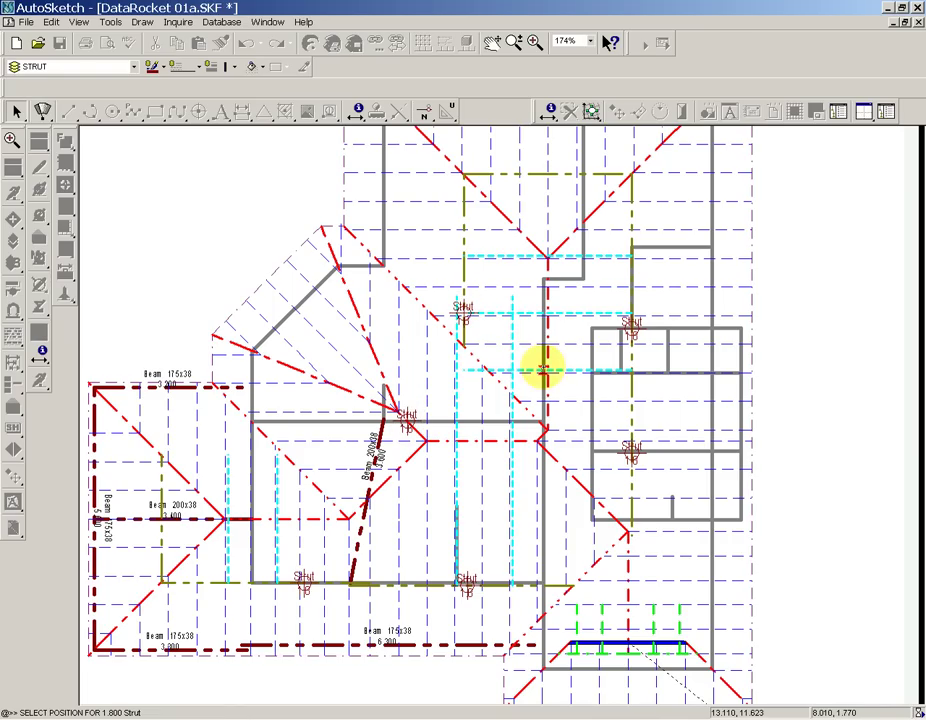
pyautogui.press('Escape')
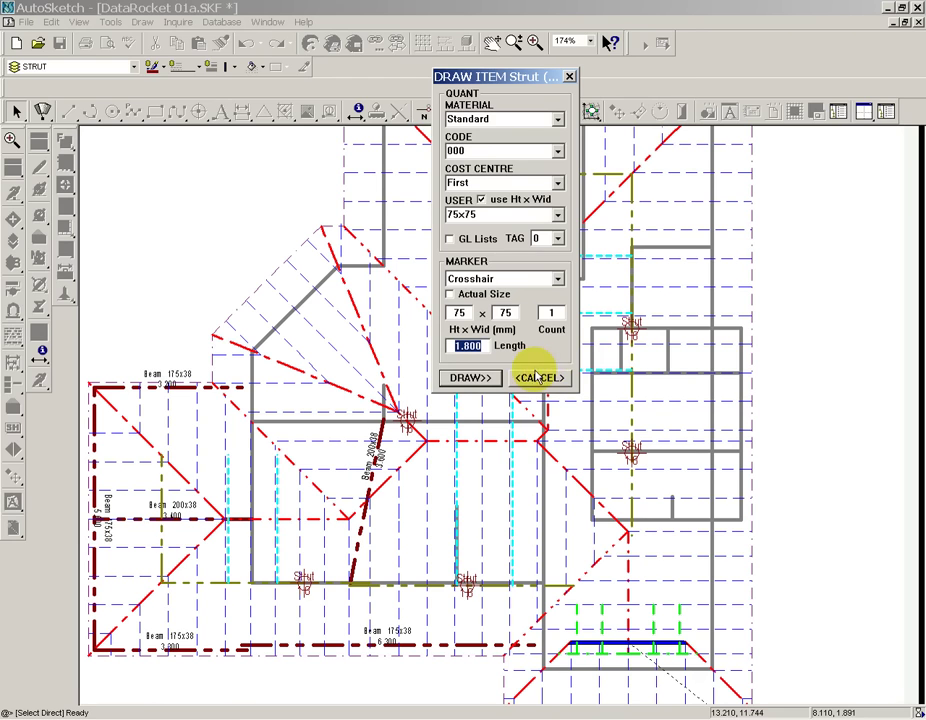
pyautogui.click(538, 382)
pyautogui.scroll(2, 443, 347)
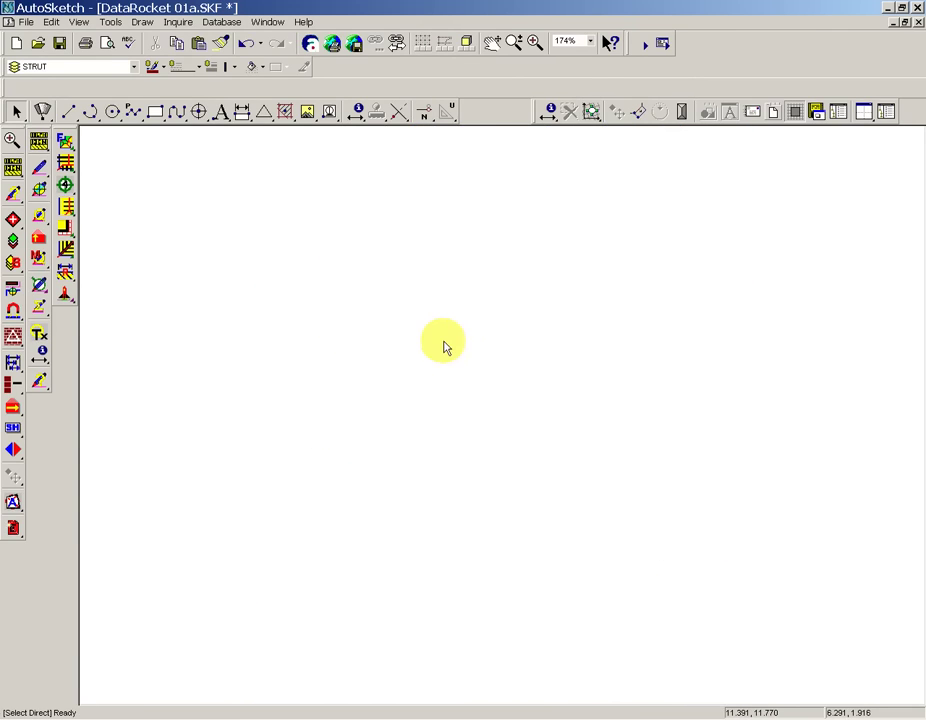
pyautogui.scroll(2, 491, 300)
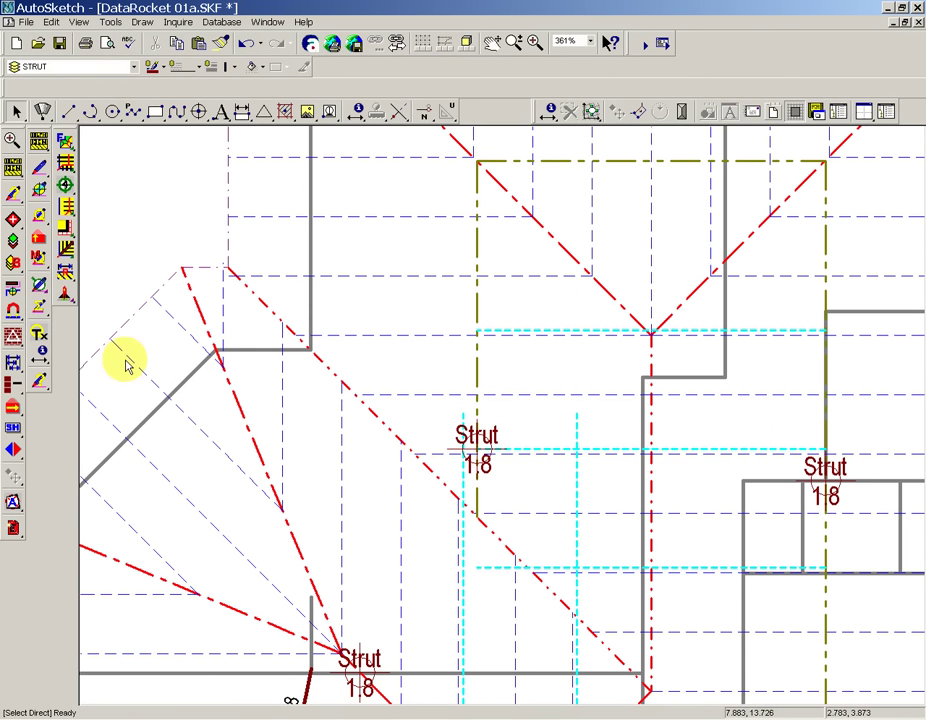
# Switch the displayed layers to the Trace group in roof layer group set G2
pyautogui.click(13, 240)
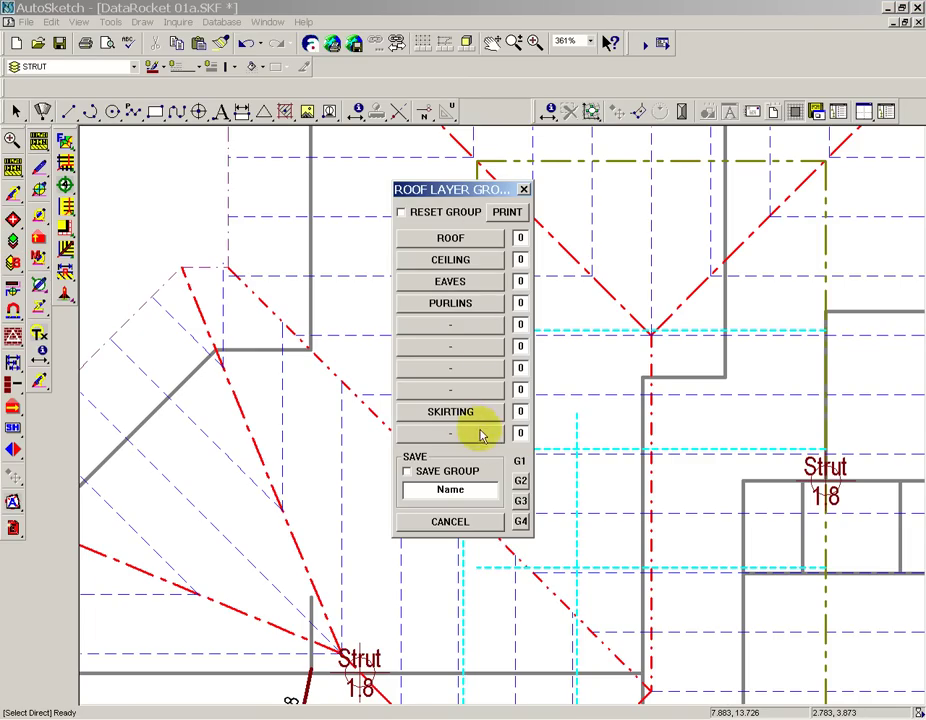
pyautogui.click(519, 480)
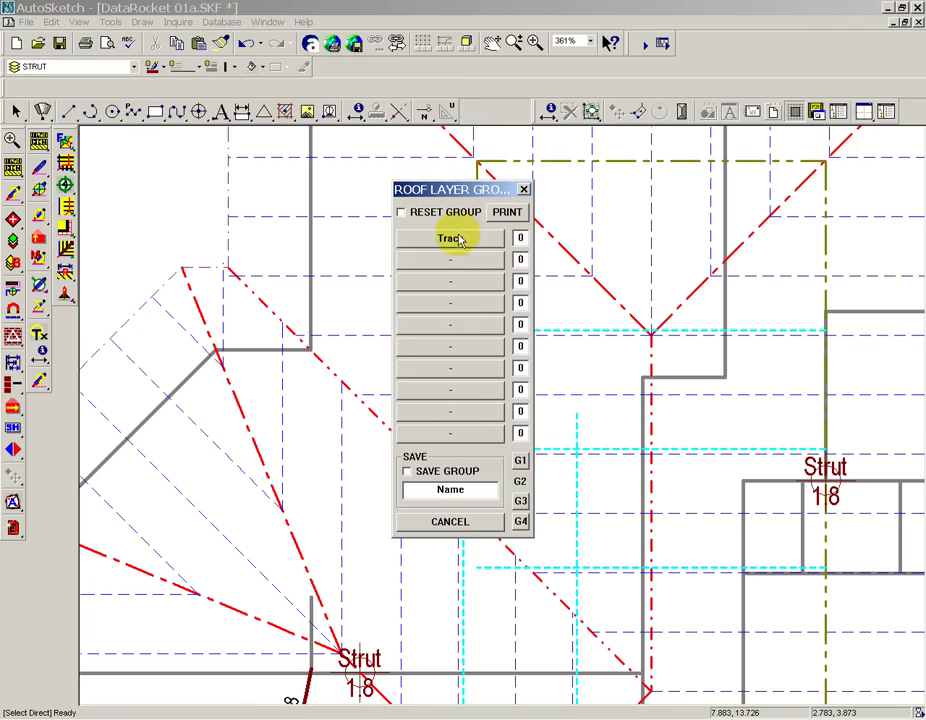
pyautogui.click(452, 239)
# Place three 100x100 box-marker posts of length 2.4 on the post positions along the verandah's west edge
pyautogui.scroll(2, 653, 192)
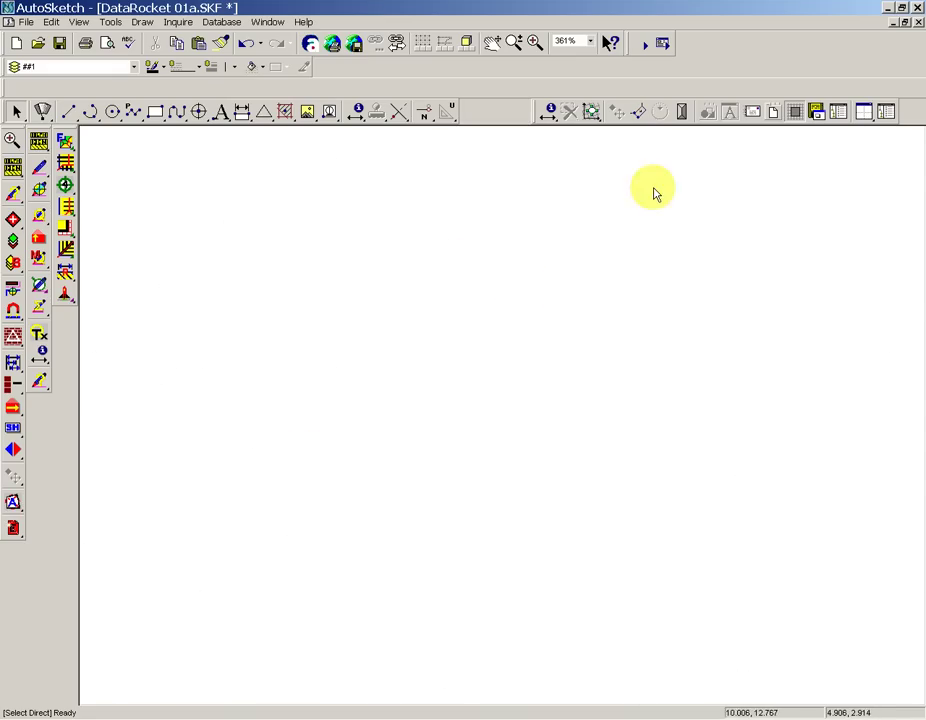
pyautogui.scroll(-2, 519, 445)
pyautogui.moveTo(465, 562); pyautogui.dragTo(465, 380, button='middle')
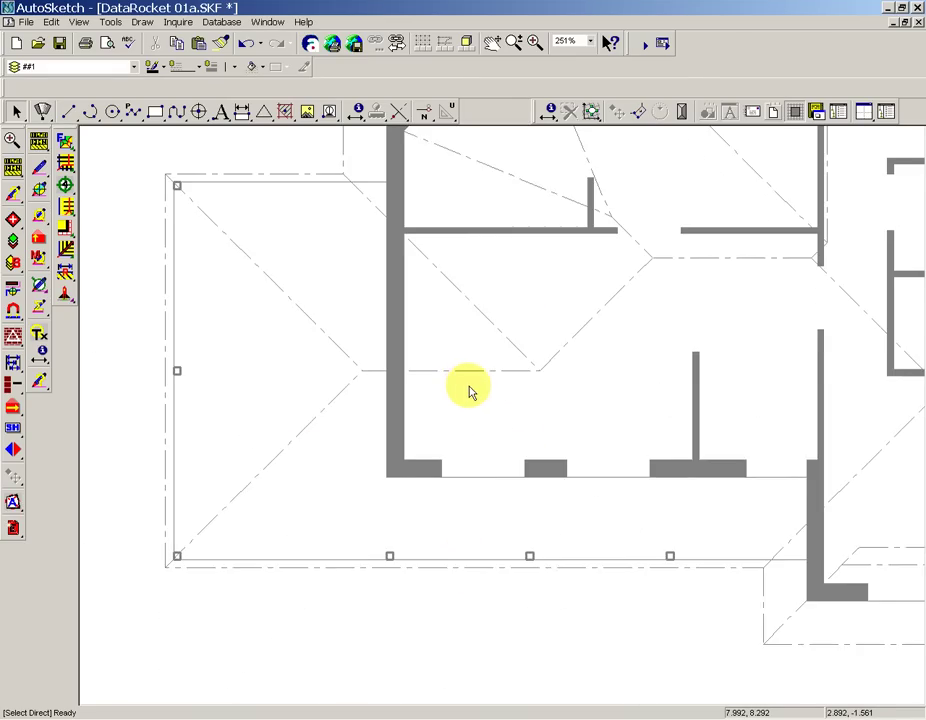
pyautogui.click(66, 186)
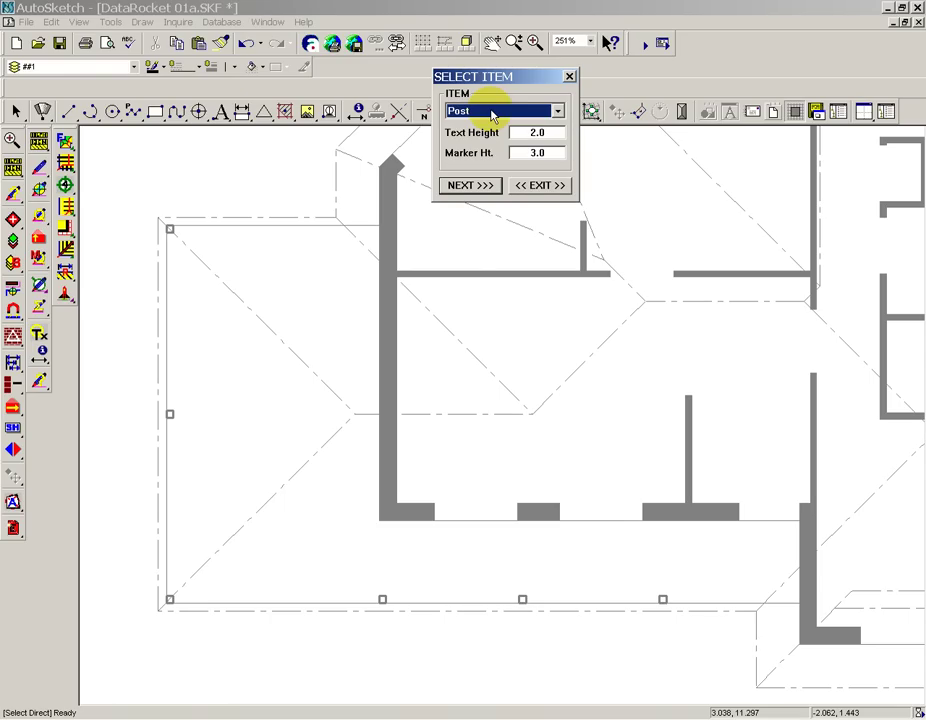
pyautogui.click(468, 188)
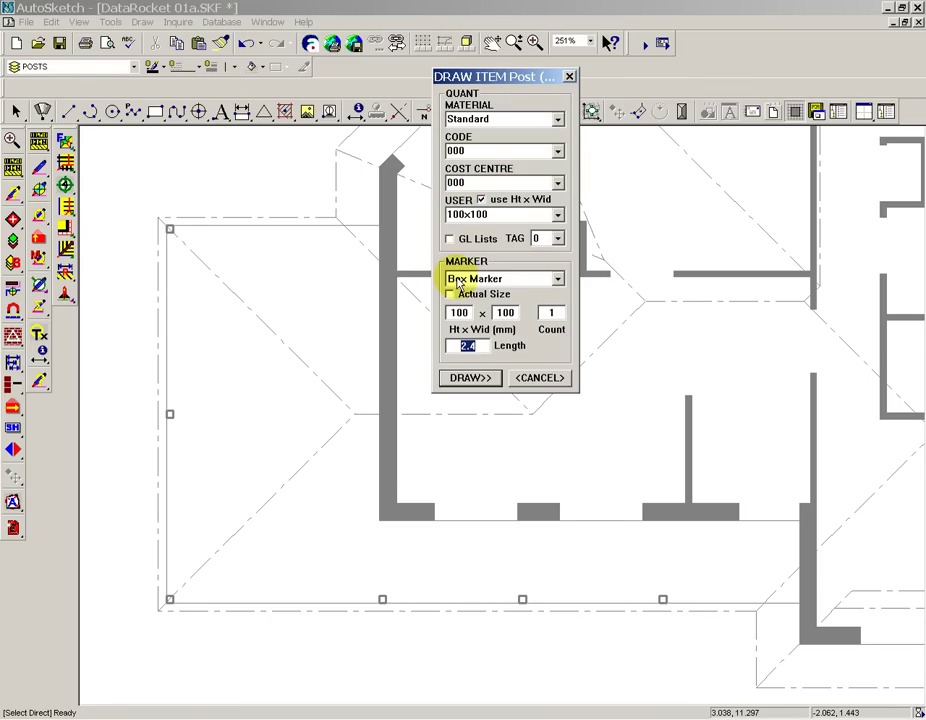
pyautogui.click(469, 378)
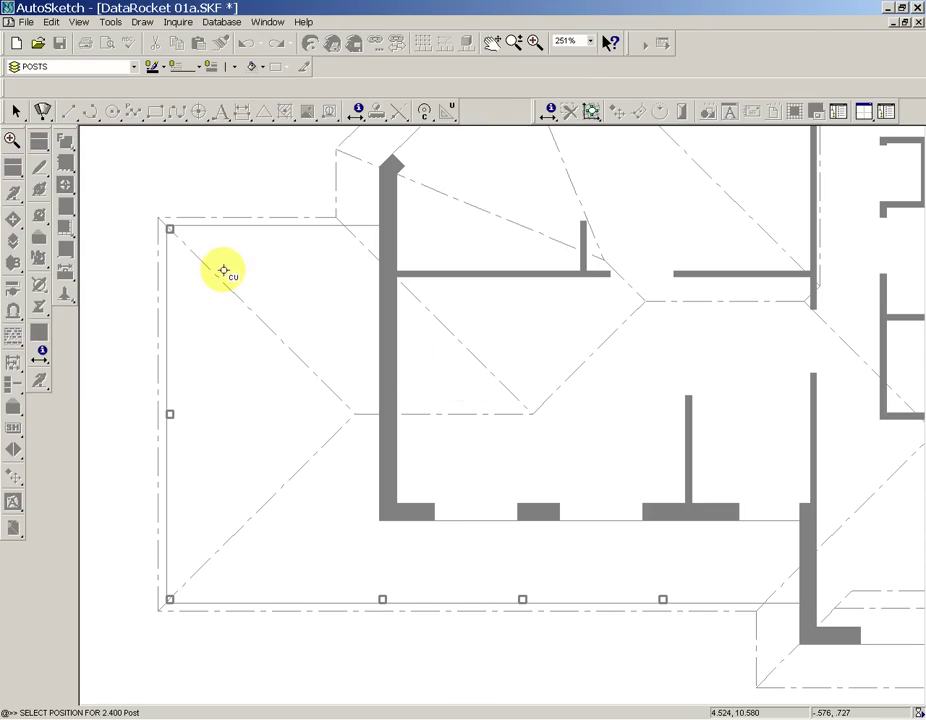
pyautogui.click(170, 229)
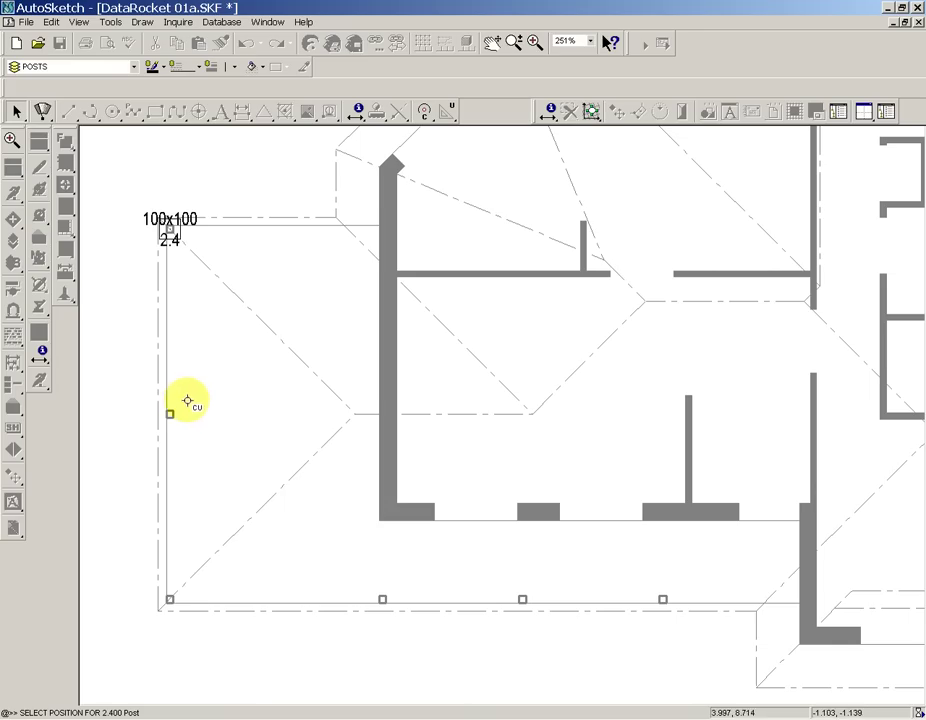
pyautogui.click(170, 413)
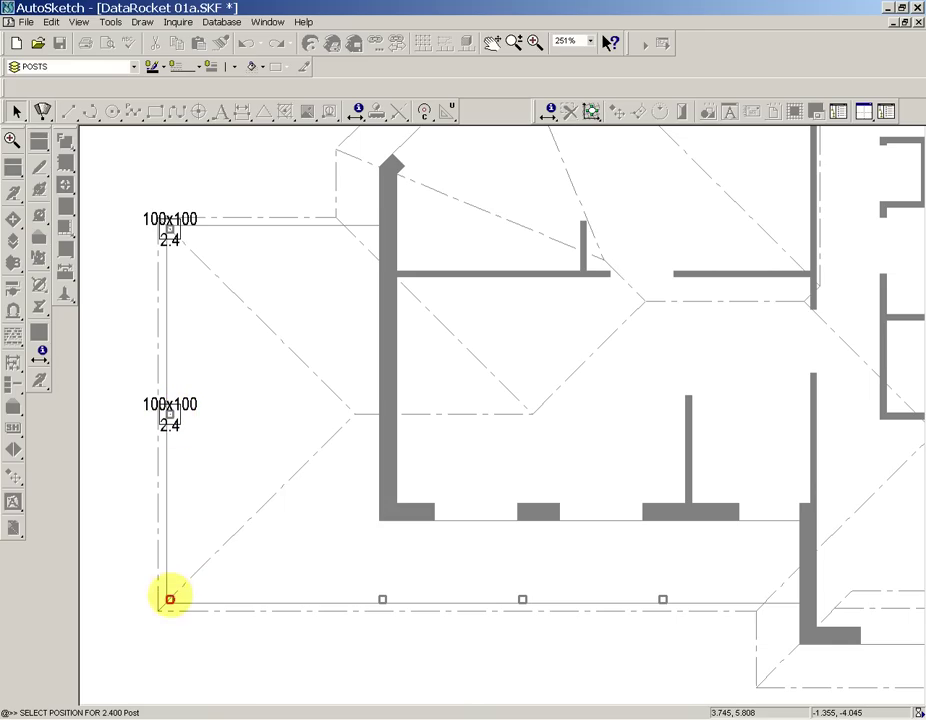
pyautogui.click(170, 599)
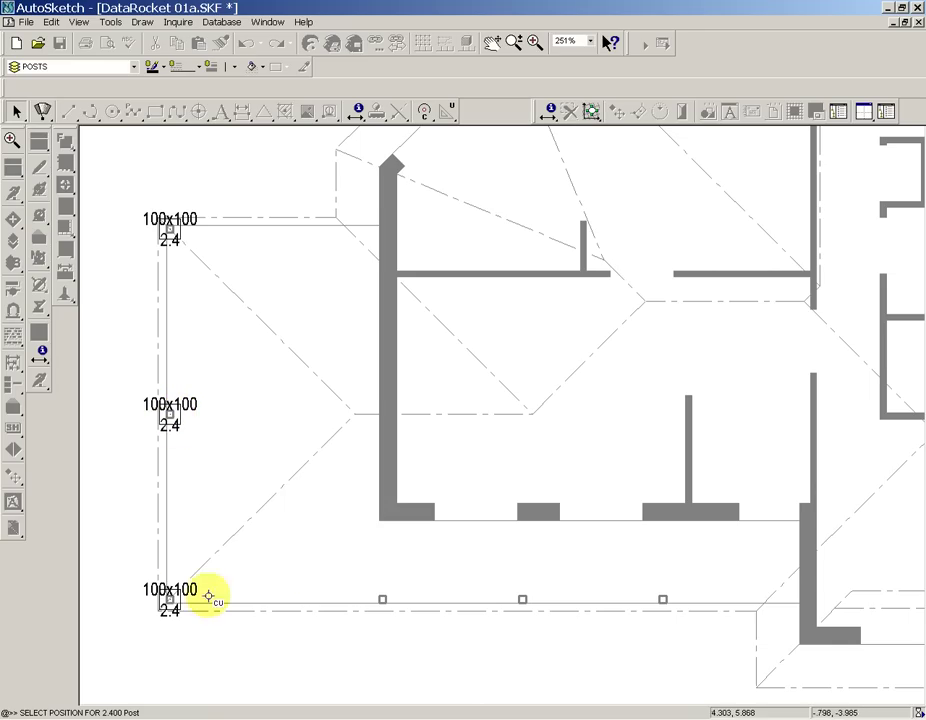
# Place three more 100x100 posts of length 2.4 on the remaining post positions along the verandah's lower edge
pyautogui.click(382, 599)
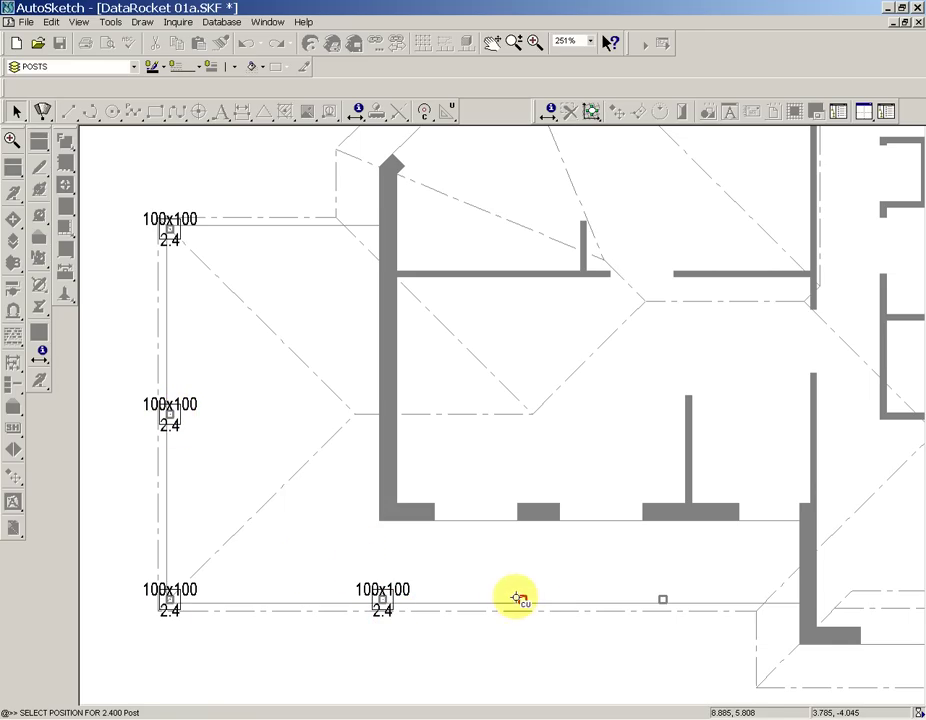
pyautogui.click(661, 599)
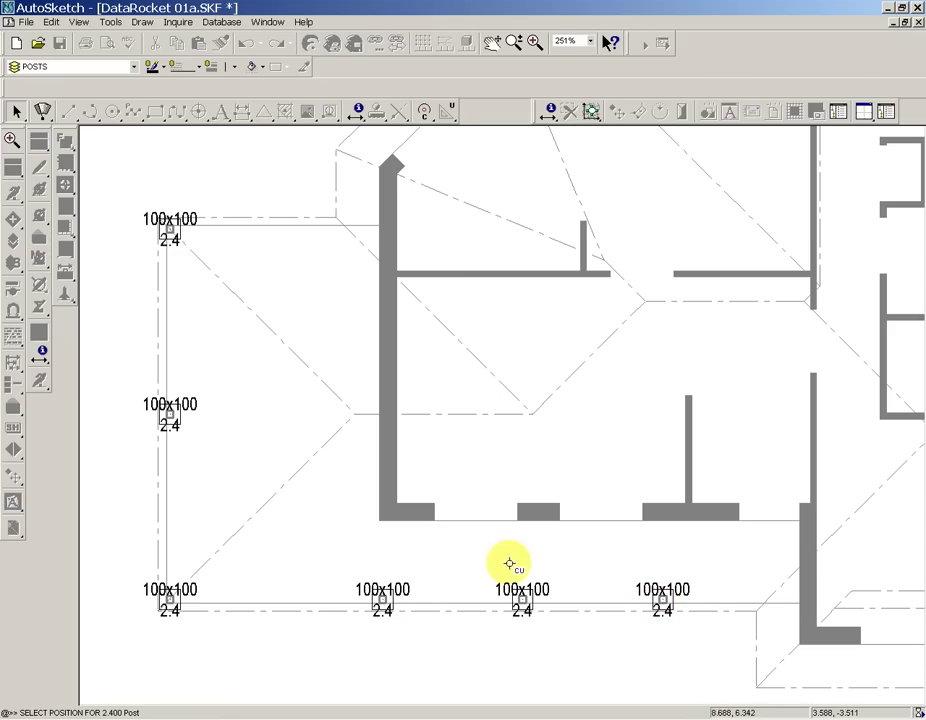
pyautogui.press('Escape')
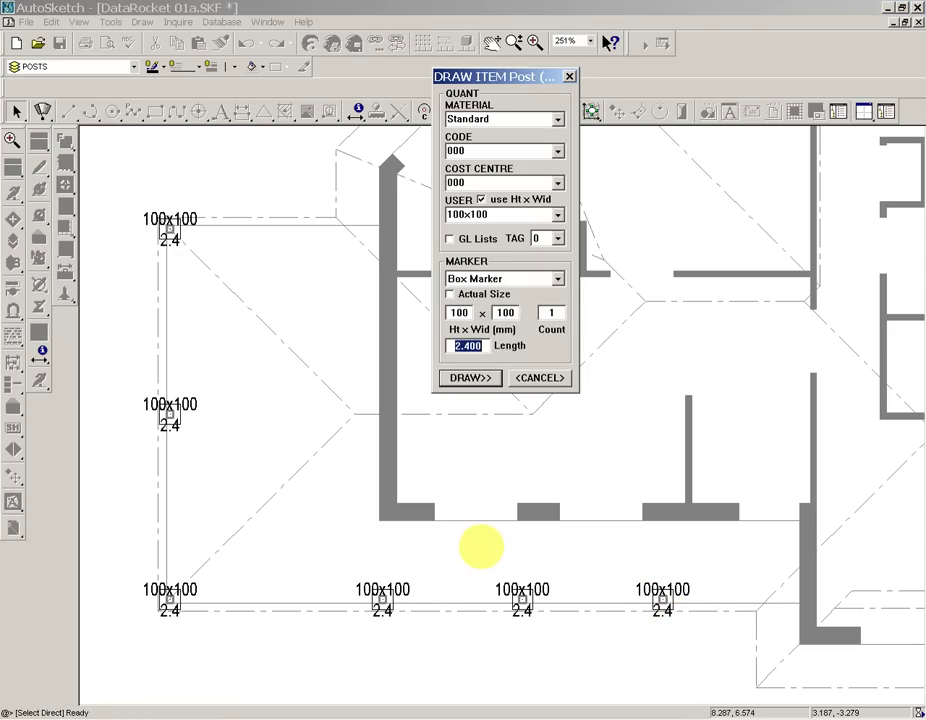
pyautogui.click(554, 377)
# Configure the Post item's label to show the text "Post" and the length without the user size, and save the setup
pyautogui.moveTo(238, 262); pyautogui.dragTo(461, 507, button='middle')
pyautogui.scroll(5, 461, 507)
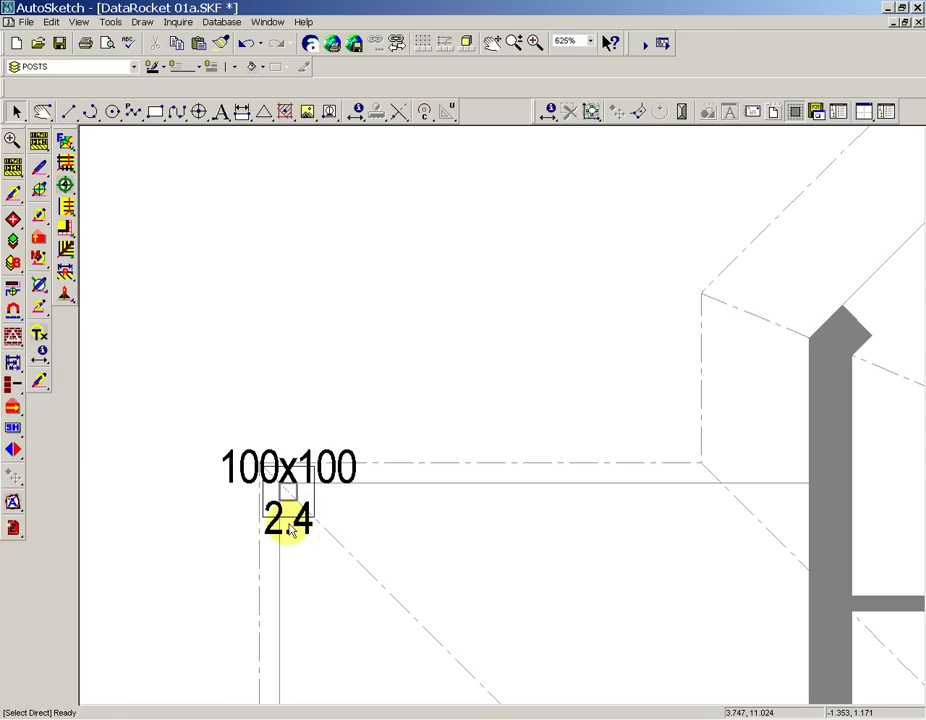
pyautogui.click(40, 381)
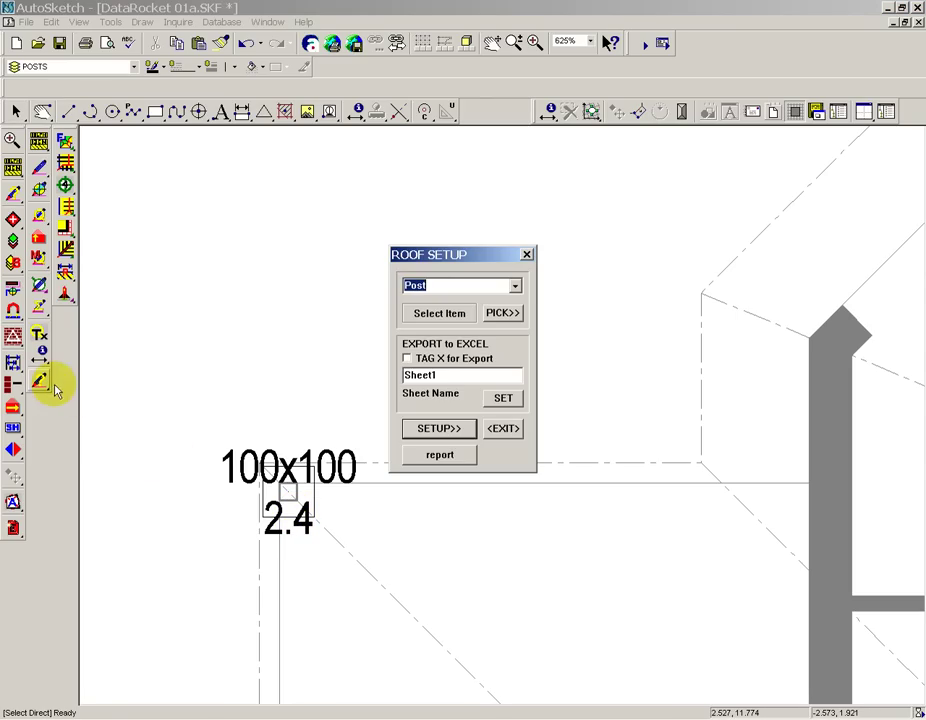
pyautogui.click(450, 437)
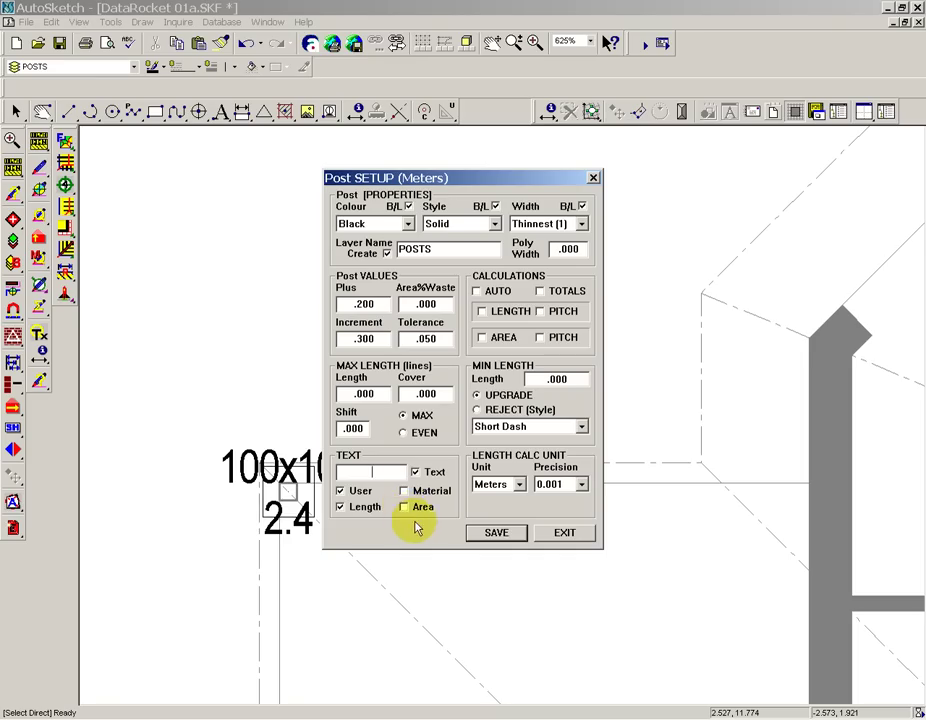
pyautogui.click(340, 492)
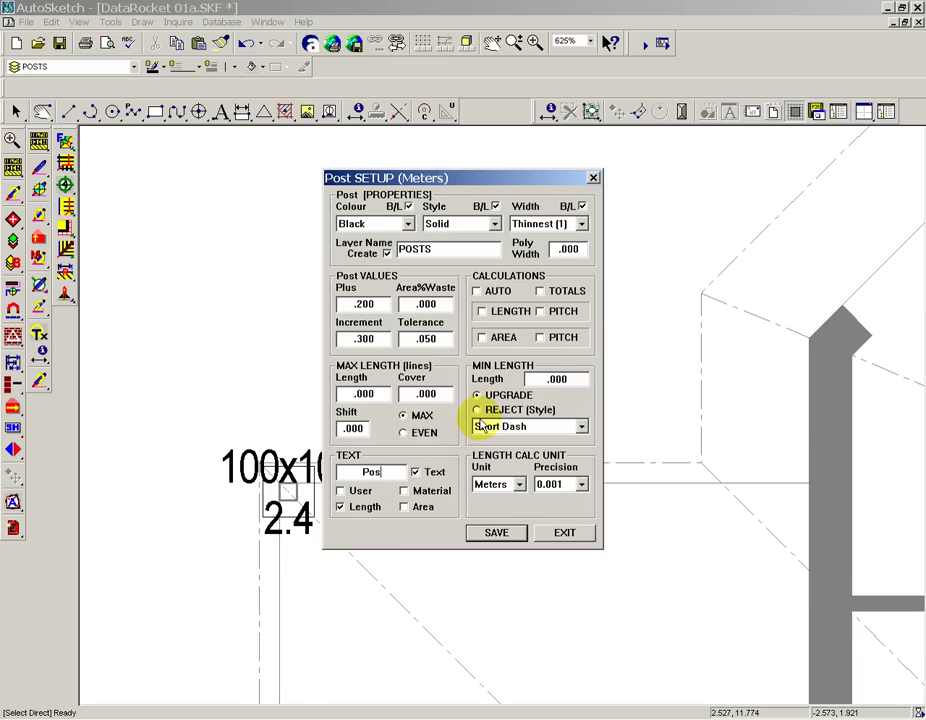
pyautogui.click(481, 535)
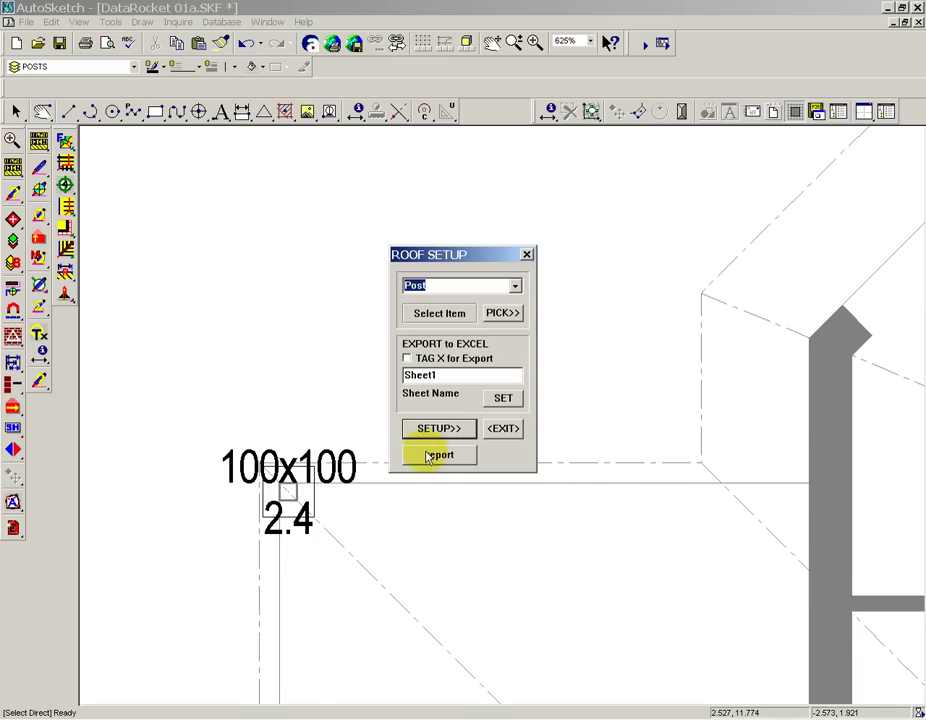
pyautogui.click(526, 428)
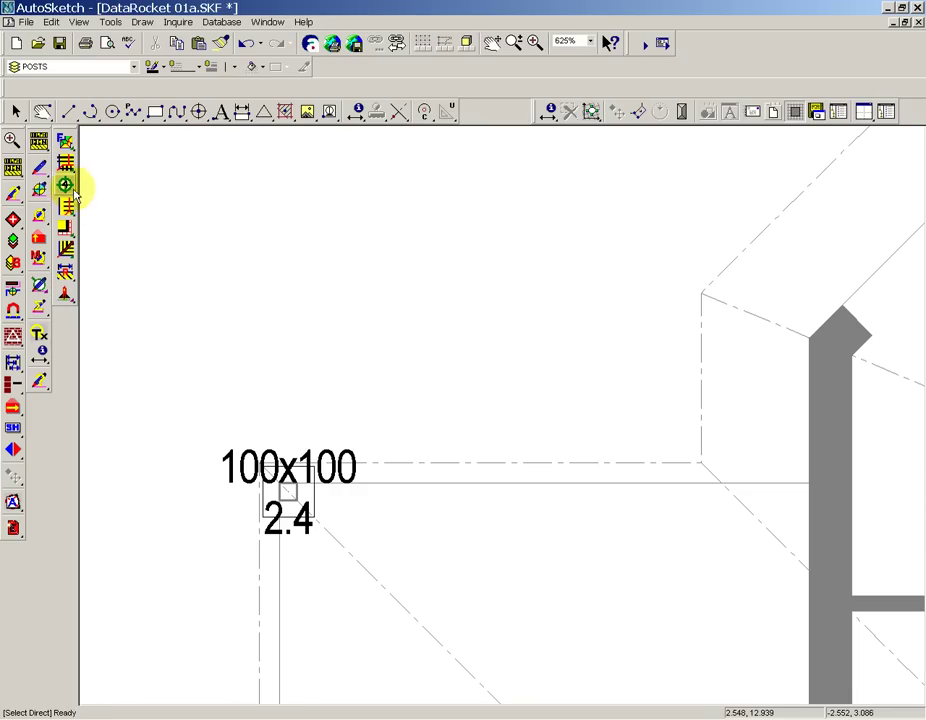
# Place a sample 2.4 post in the empty area just above the verandah's upper corner post
pyautogui.click(65, 187)
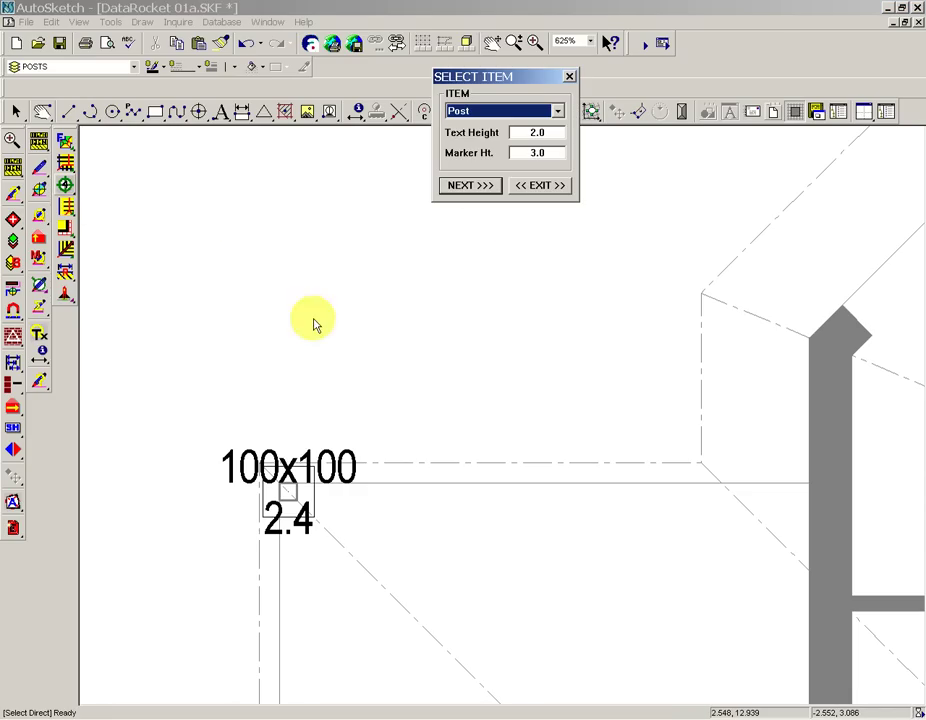
pyautogui.click(471, 186)
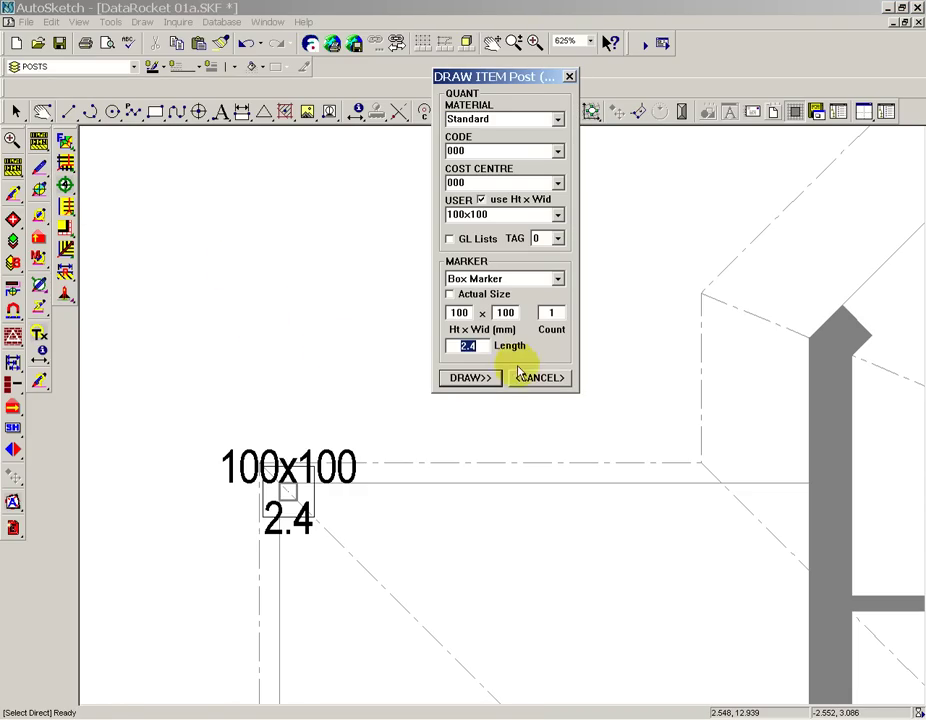
pyautogui.click(470, 380)
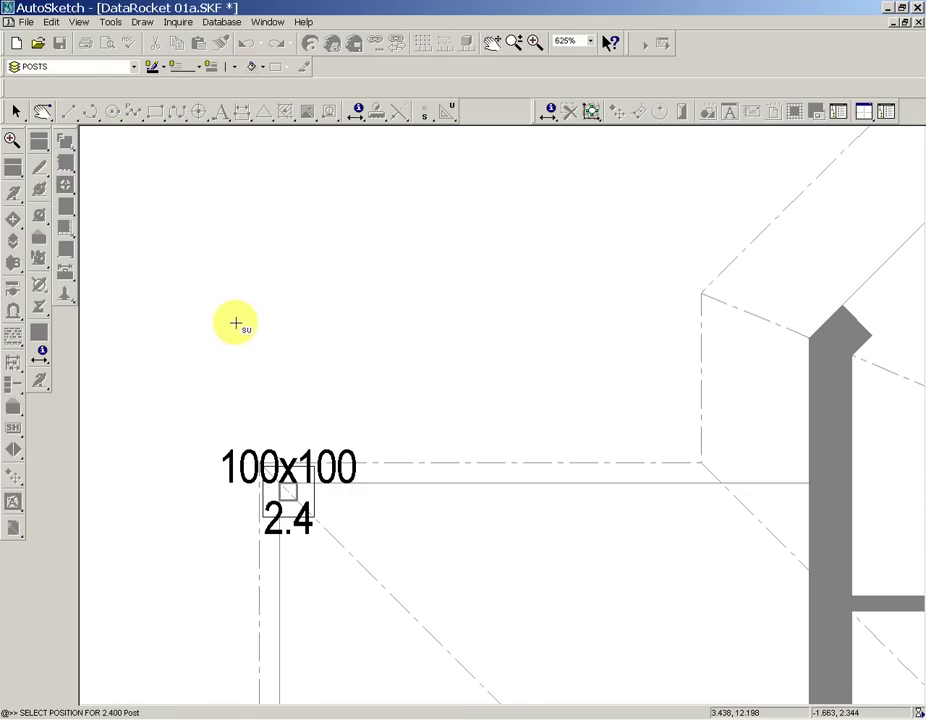
pyautogui.click(235, 321)
pyautogui.rightClick(331, 331)
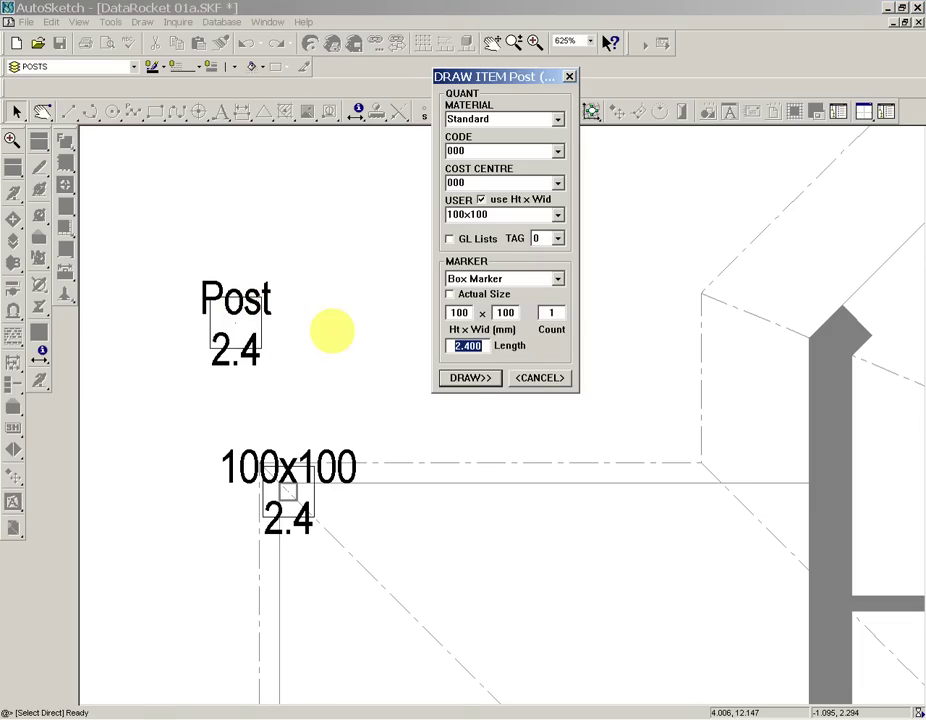
pyautogui.click(527, 380)
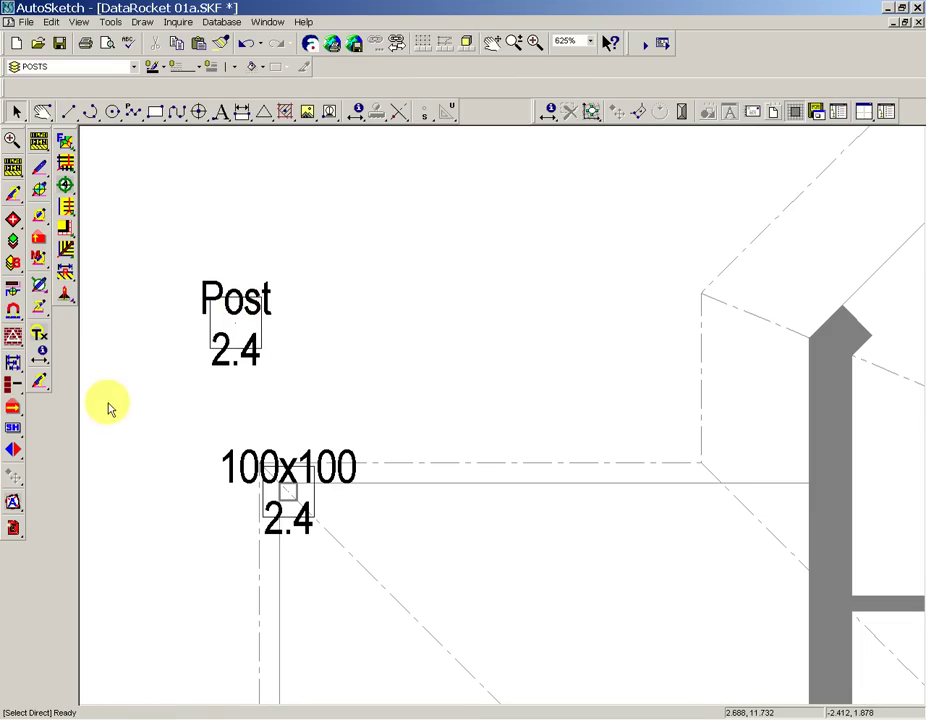
# Include the user size in the Post item's label alongside the text "Post" and save the setup
pyautogui.click(42, 380)
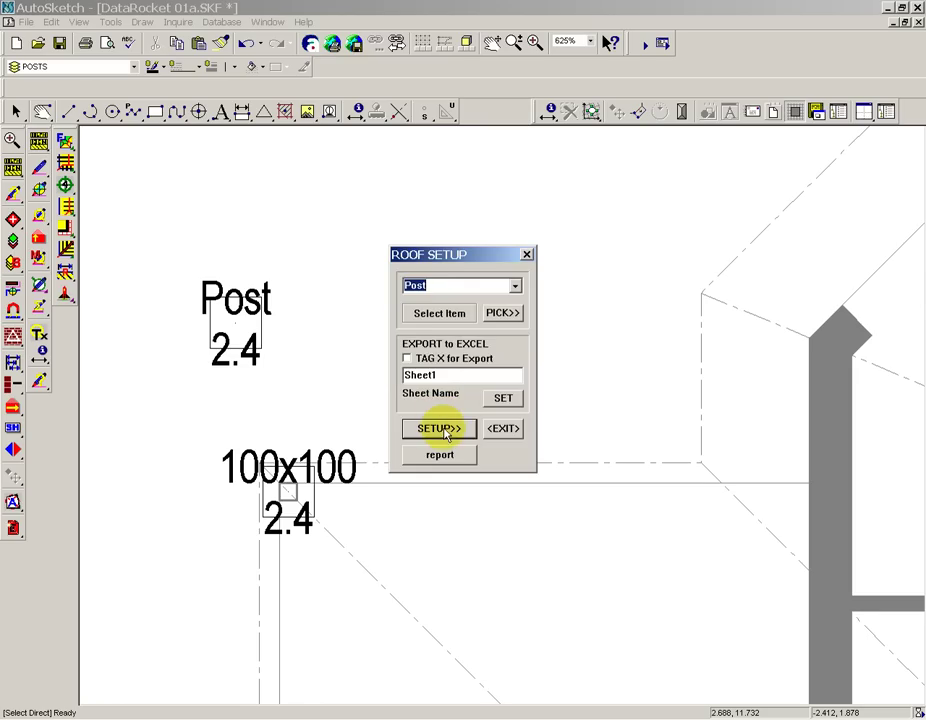
pyautogui.click(448, 435)
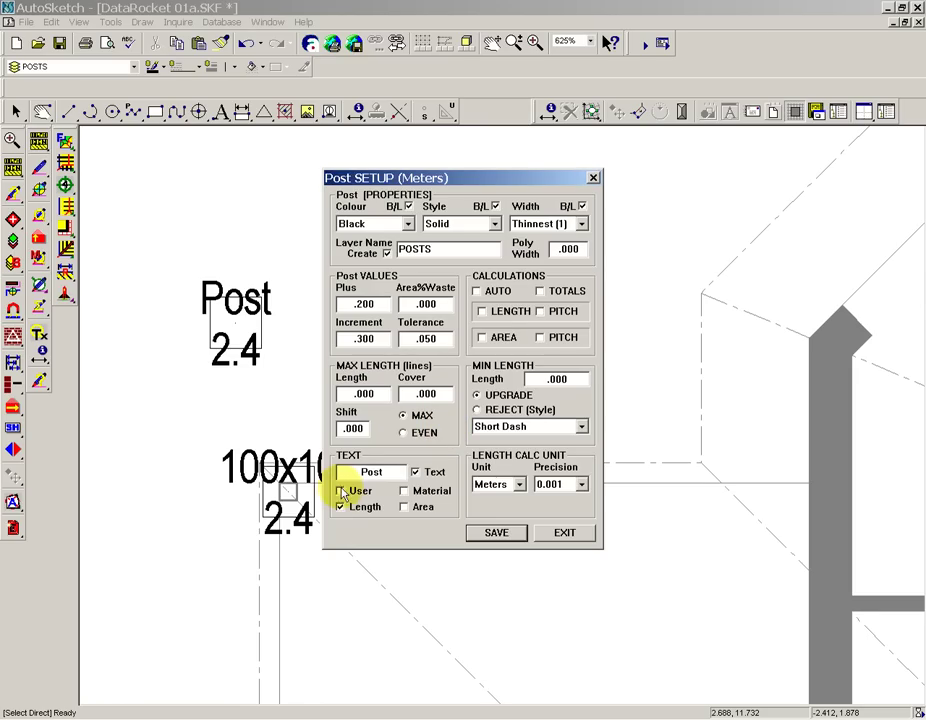
pyautogui.click(342, 492)
pyautogui.click(498, 533)
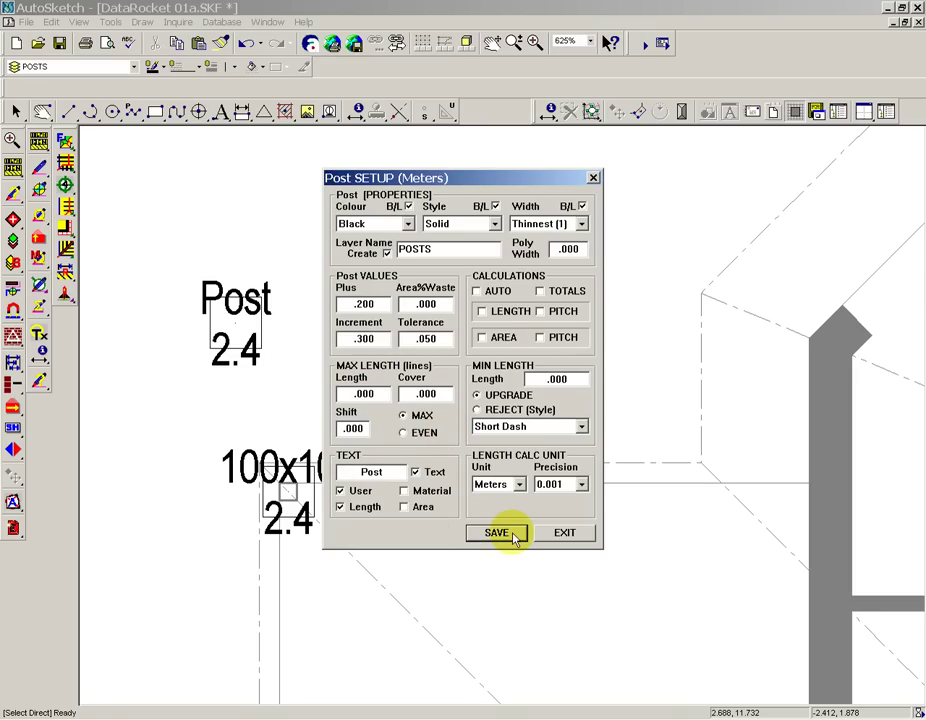
pyautogui.moveTo(393, 468); pyautogui.dragTo(345, 476)
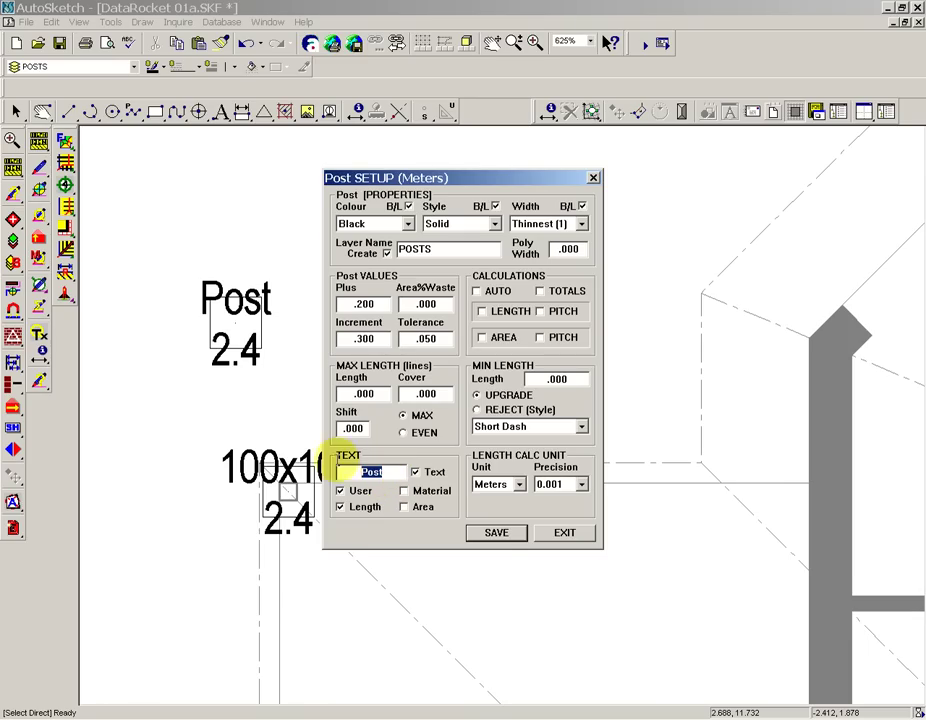
pyautogui.click(498, 534)
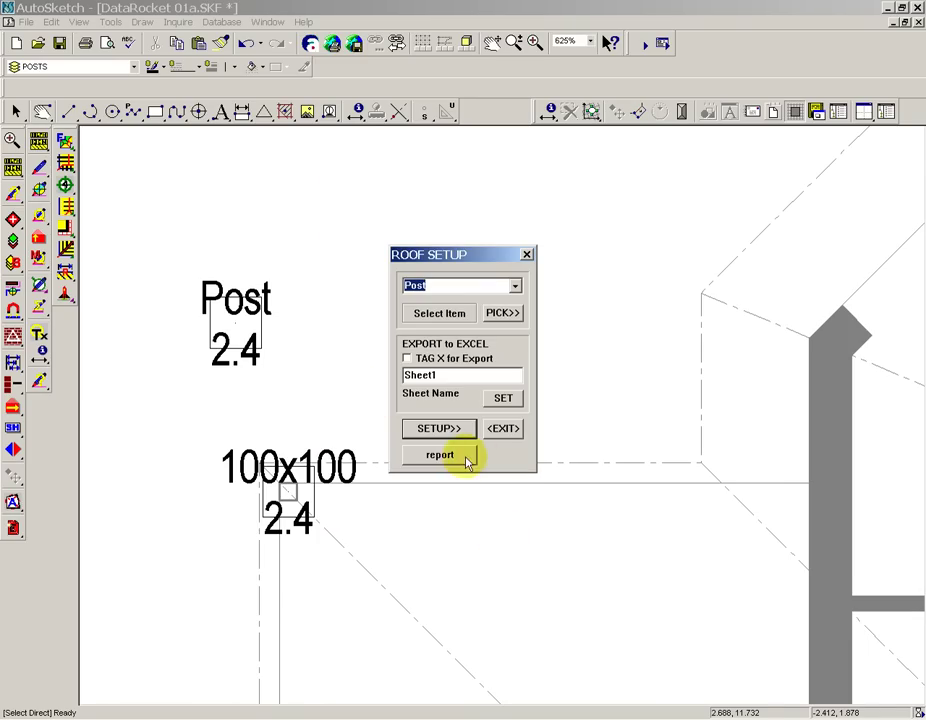
pyautogui.click(504, 429)
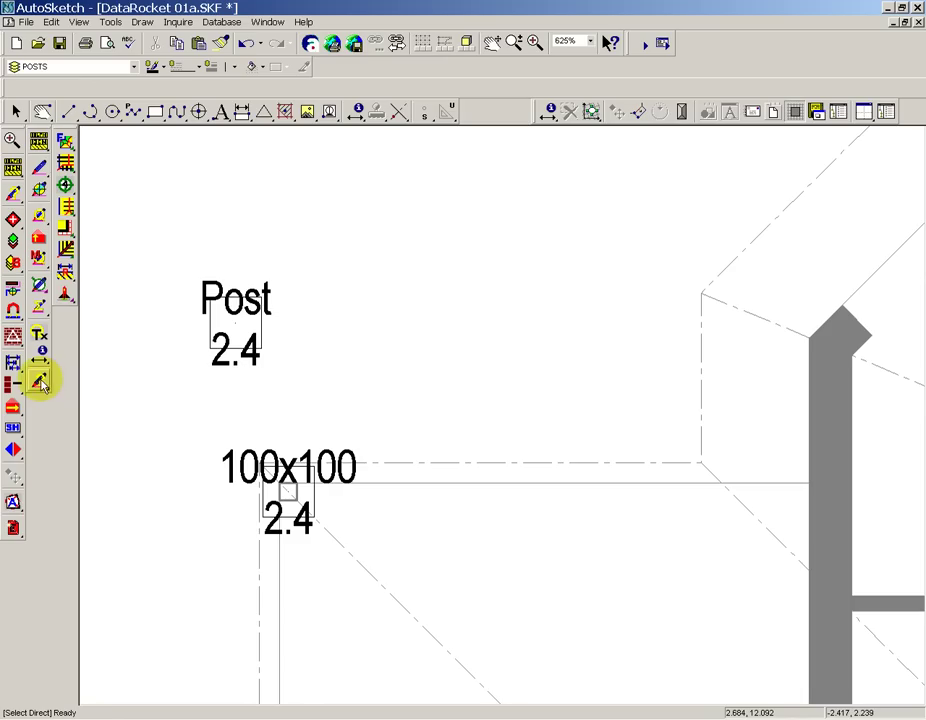
# Place a second sample 100x100 post of length 2.4 east of the first sample, above the verandah
pyautogui.click(64, 141)
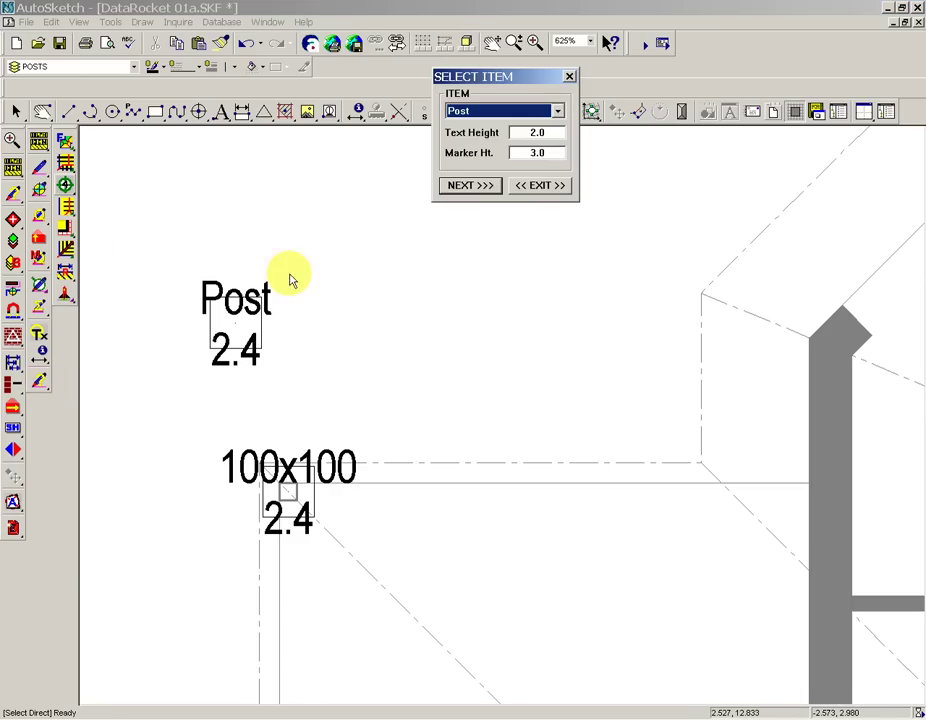
pyautogui.click(468, 186)
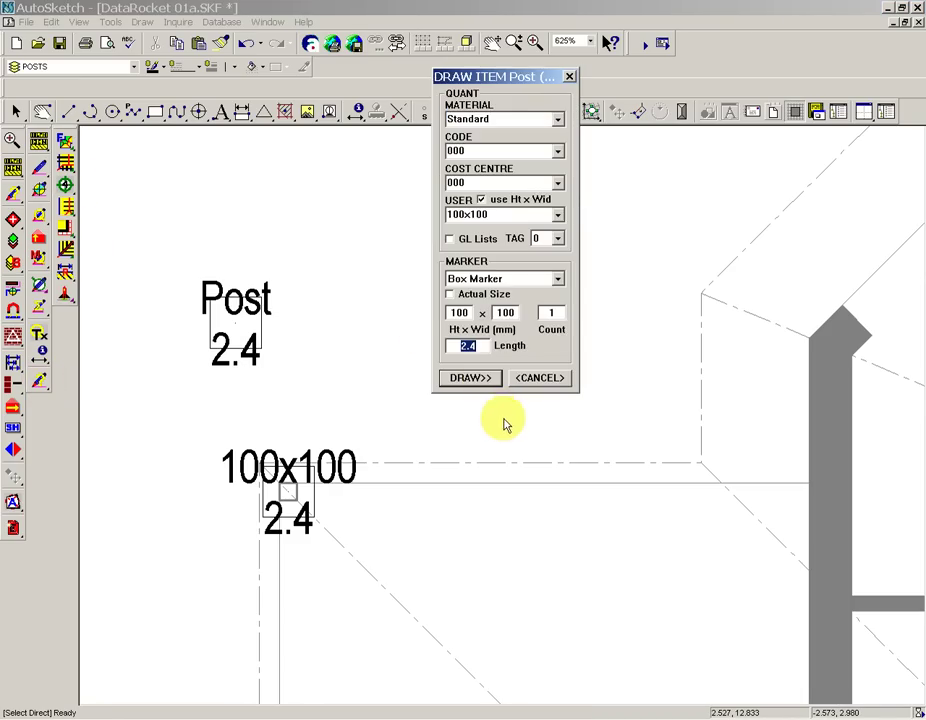
pyautogui.click(471, 378)
pyautogui.click(401, 337)
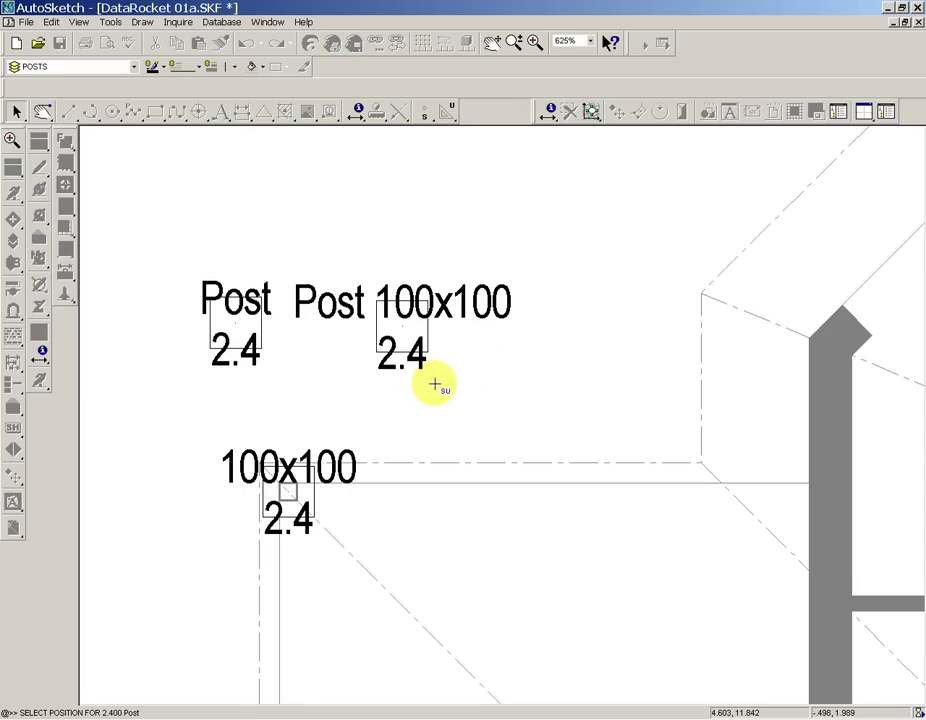
pyautogui.rightClick(435, 384)
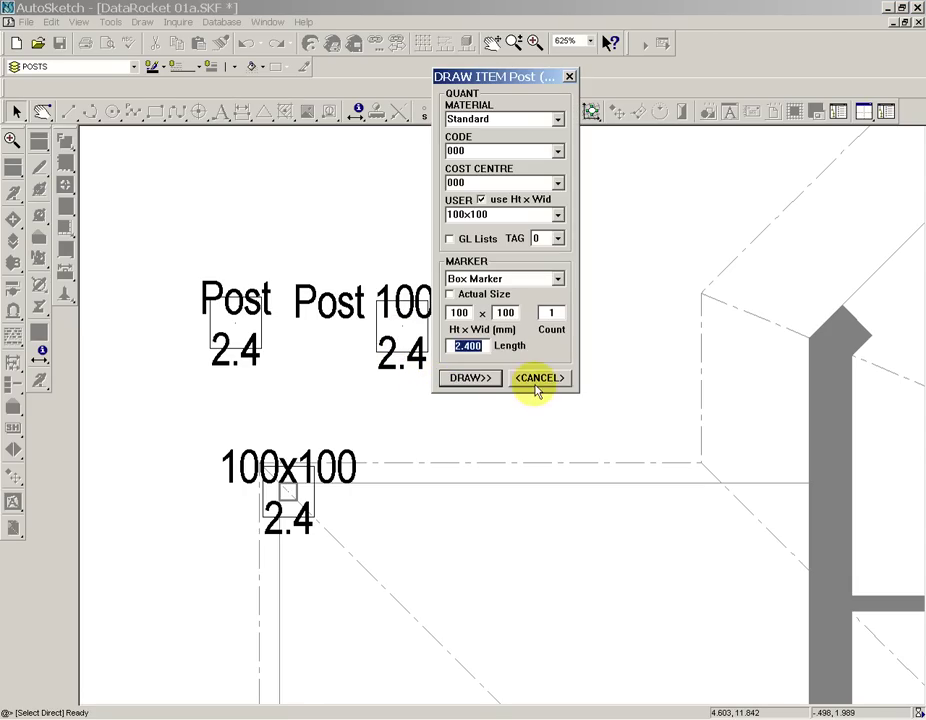
pyautogui.click(536, 387)
pyautogui.scroll(-2, 497, 416)
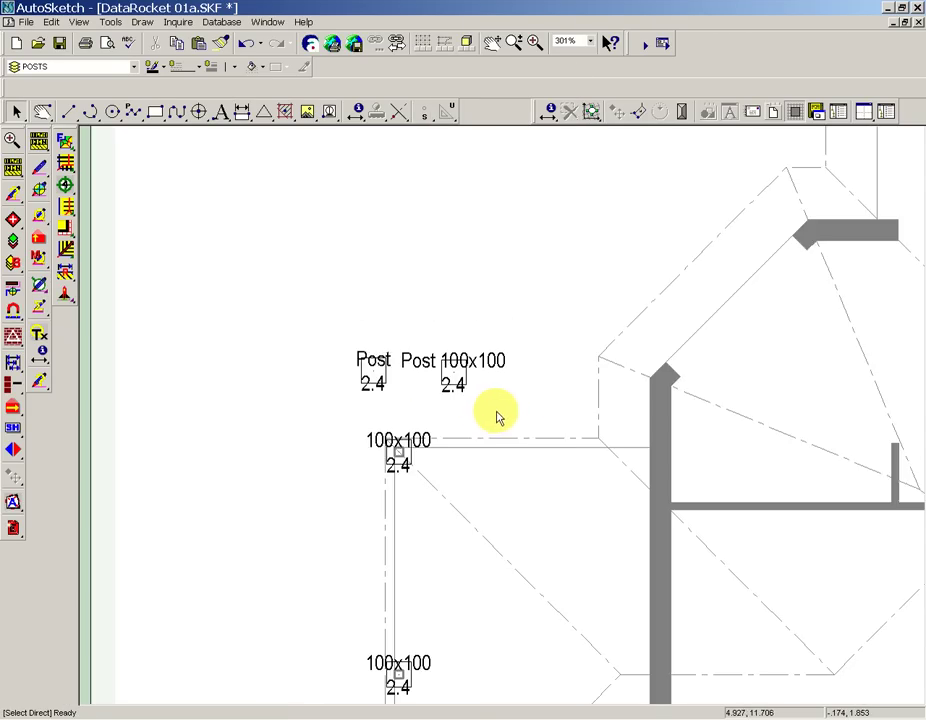
pyautogui.scroll(-1, 497, 416)
pyautogui.moveTo(492, 513); pyautogui.dragTo(463, 357, button='middle')
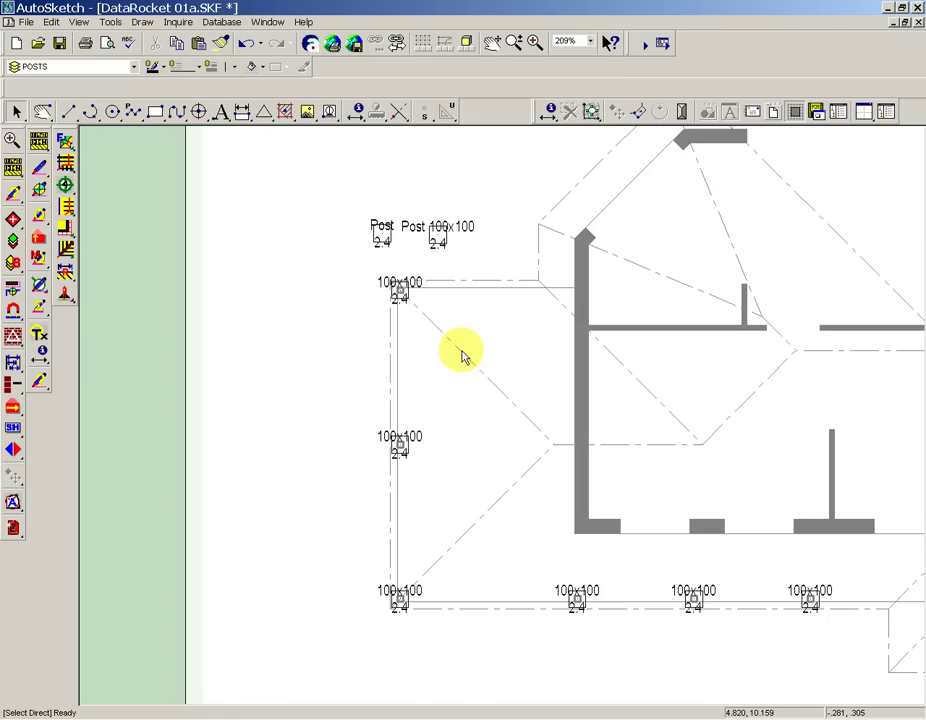